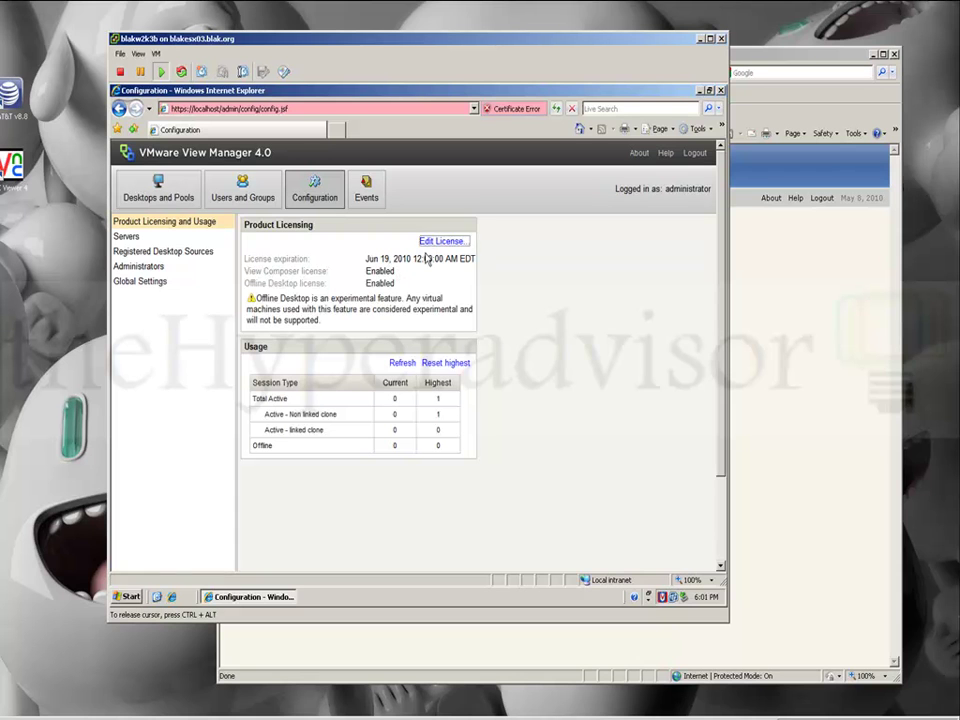
Open the product license serial number form and close it without entering anything.
click(441, 242)
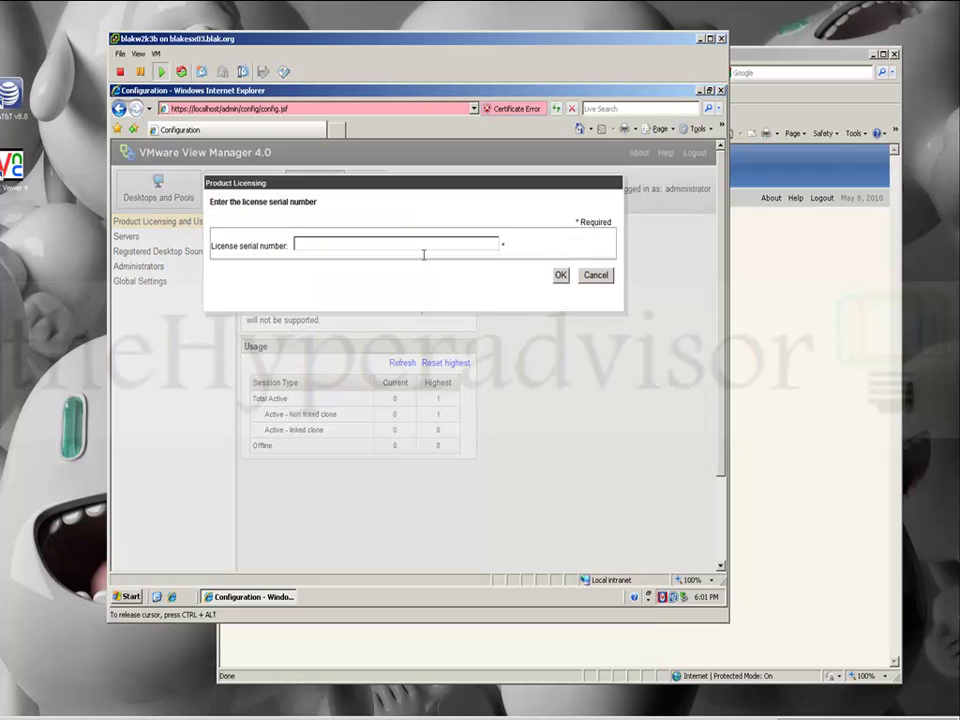
click(598, 276)
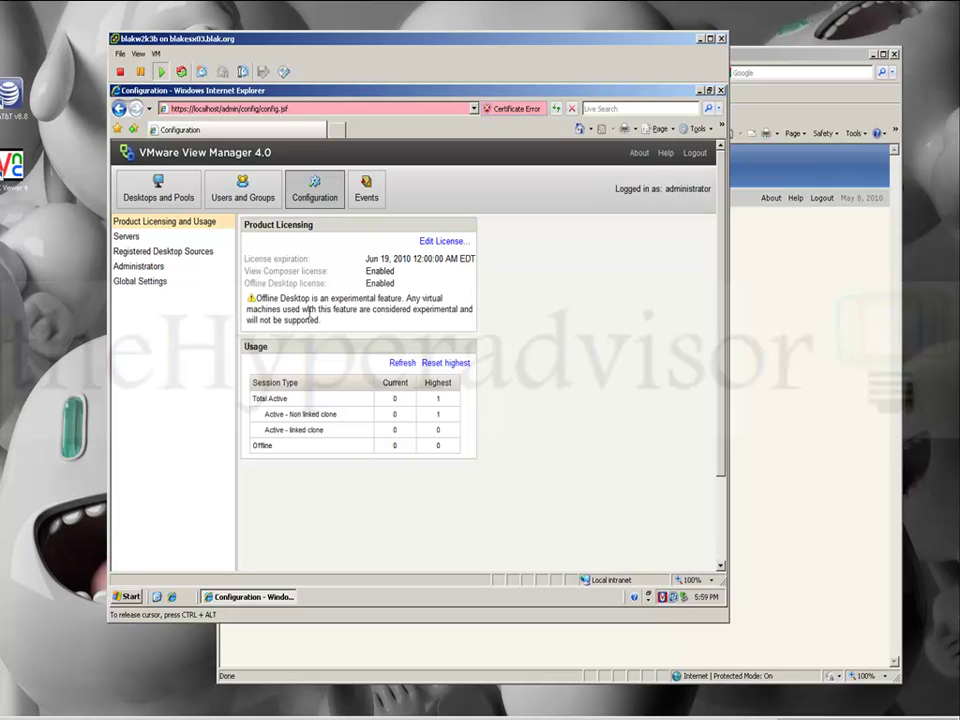
Examine the blakvc01 vCenter server settings and the form for adding a QuickPrep domain, leaving both without saving.
click(127, 236)
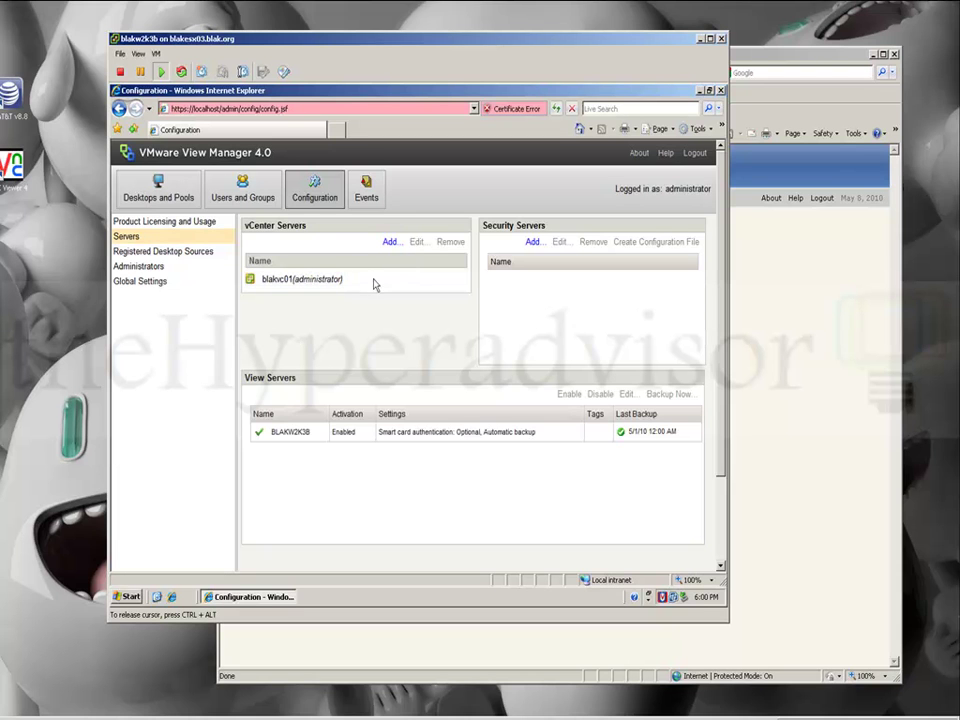
click(308, 287)
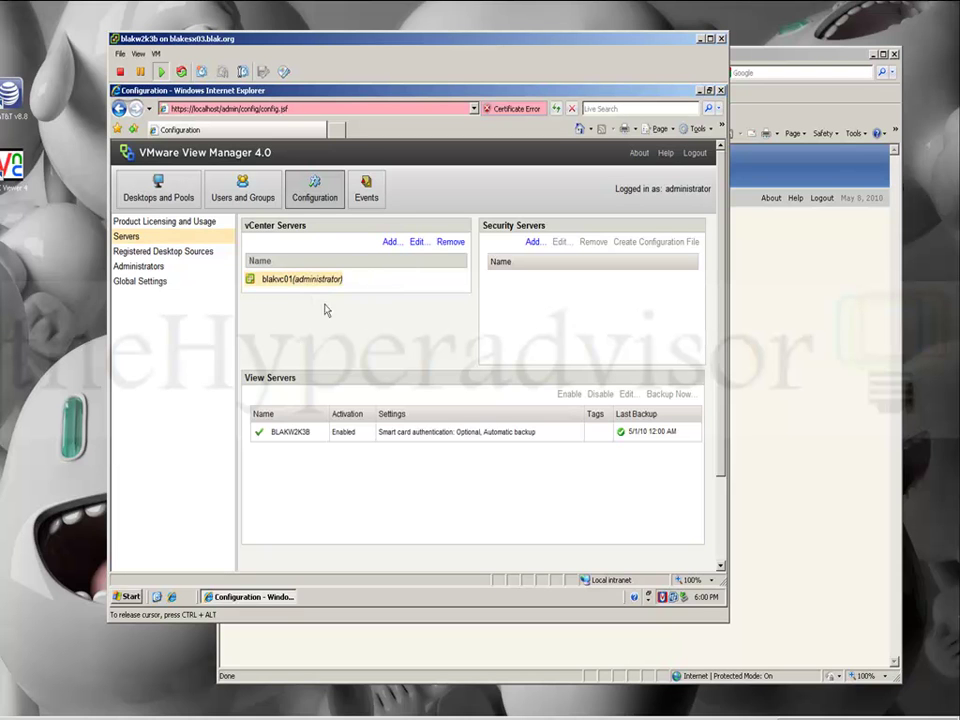
click(418, 242)
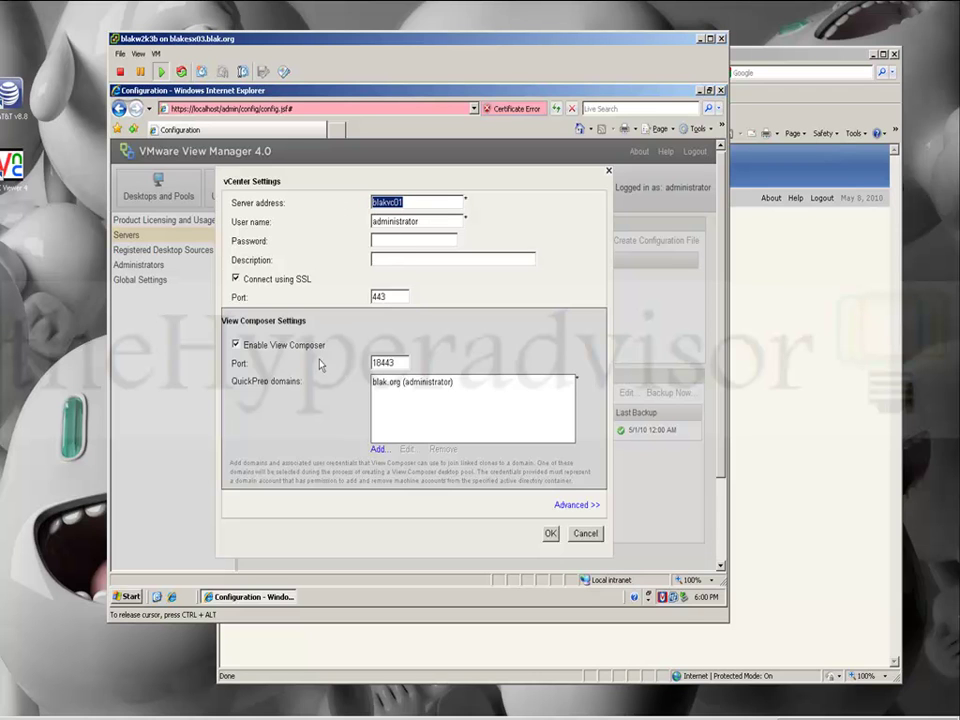
click(435, 383)
click(379, 451)
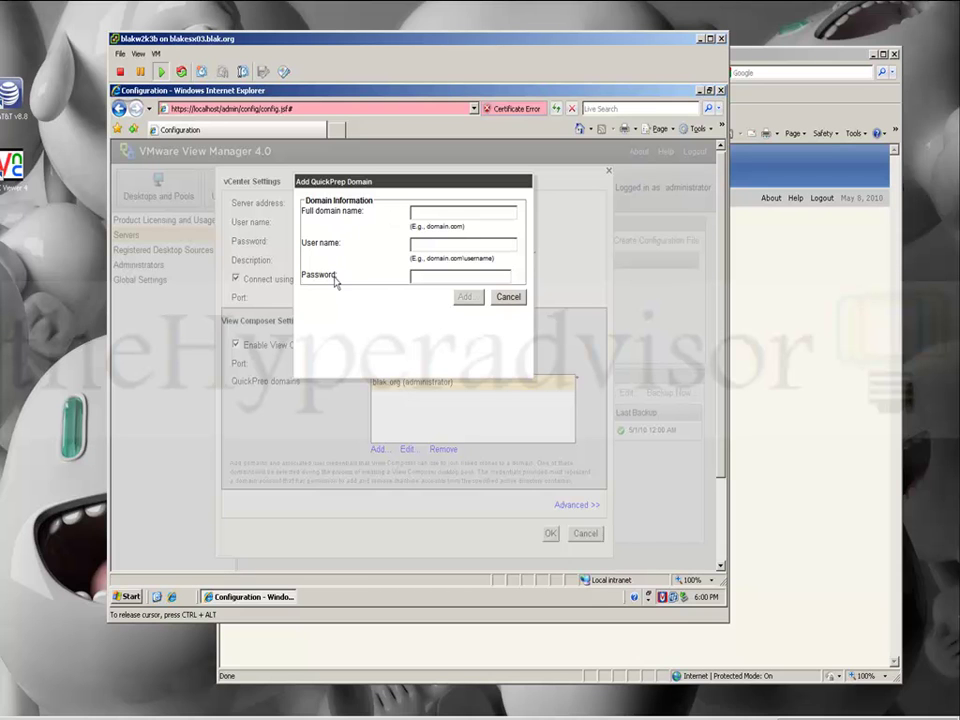
click(508, 297)
click(587, 533)
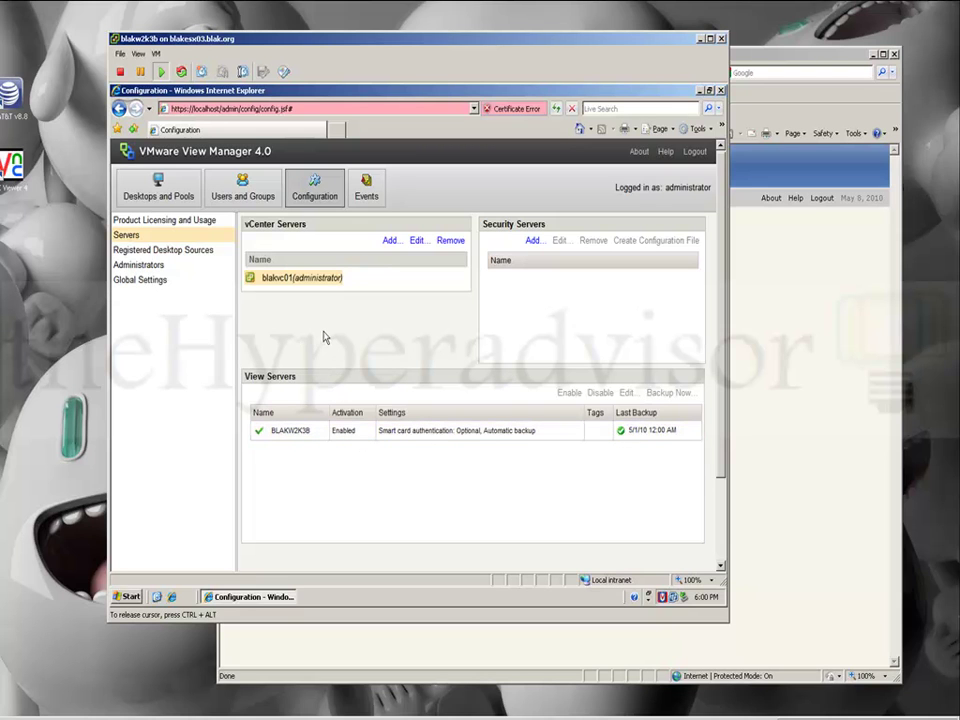
Start adding an Individual Desktop that uses a vCenter virtual machine from the blakvc01 server.
click(158, 190)
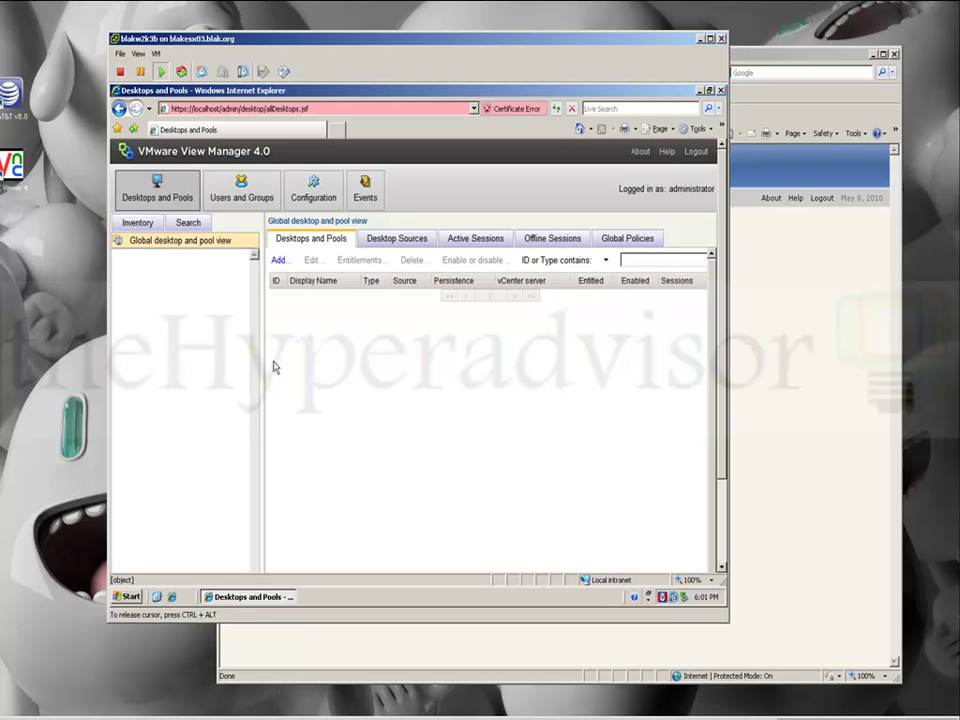
click(277, 262)
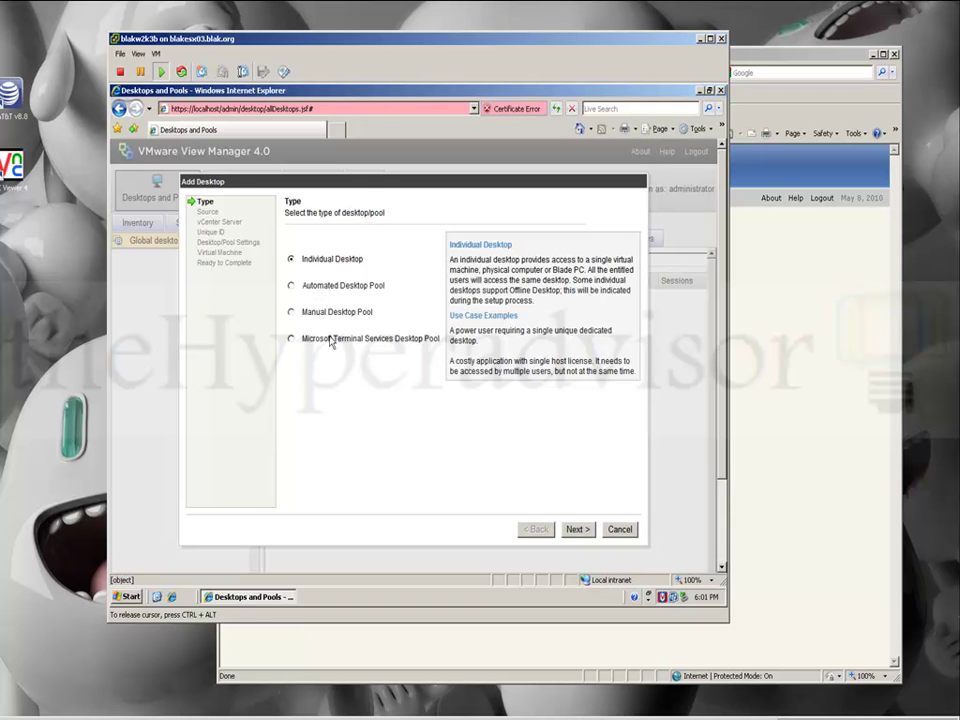
click(568, 530)
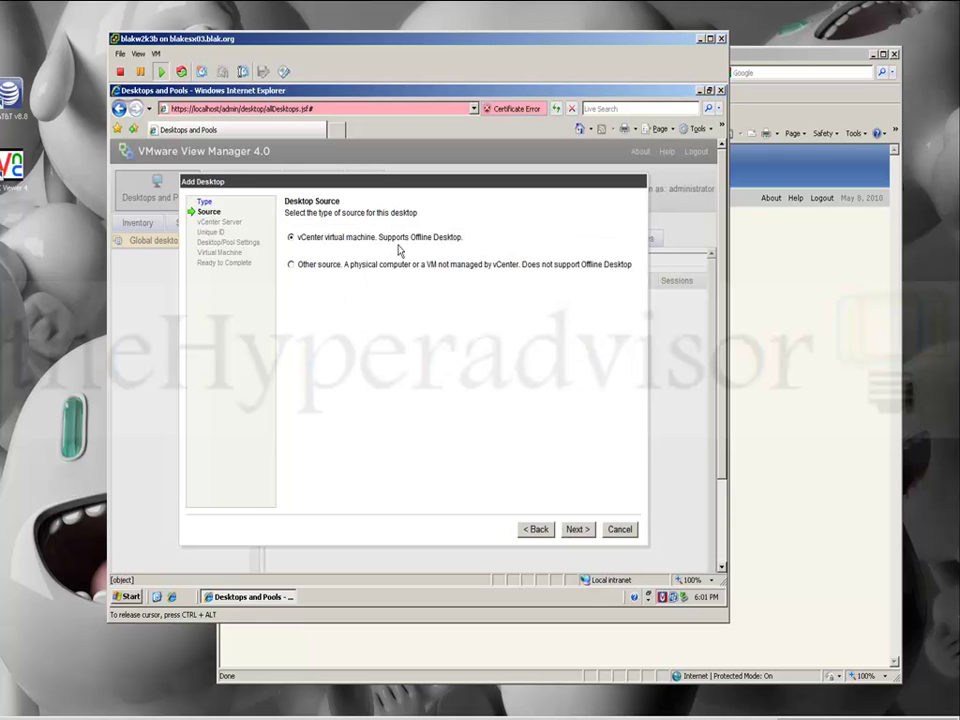
click(577, 530)
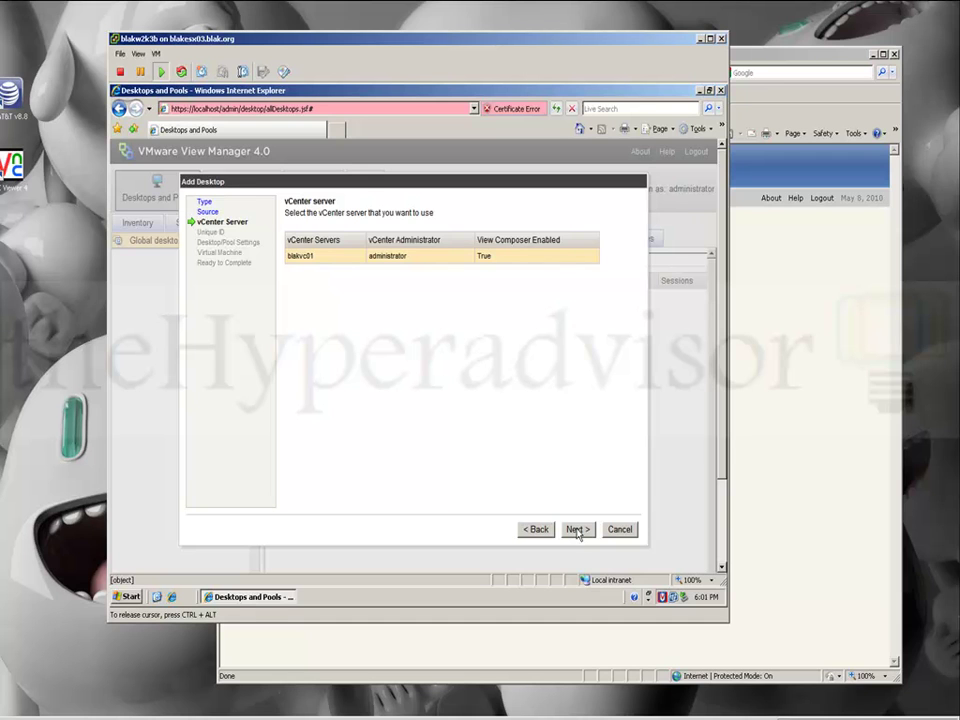
click(577, 531)
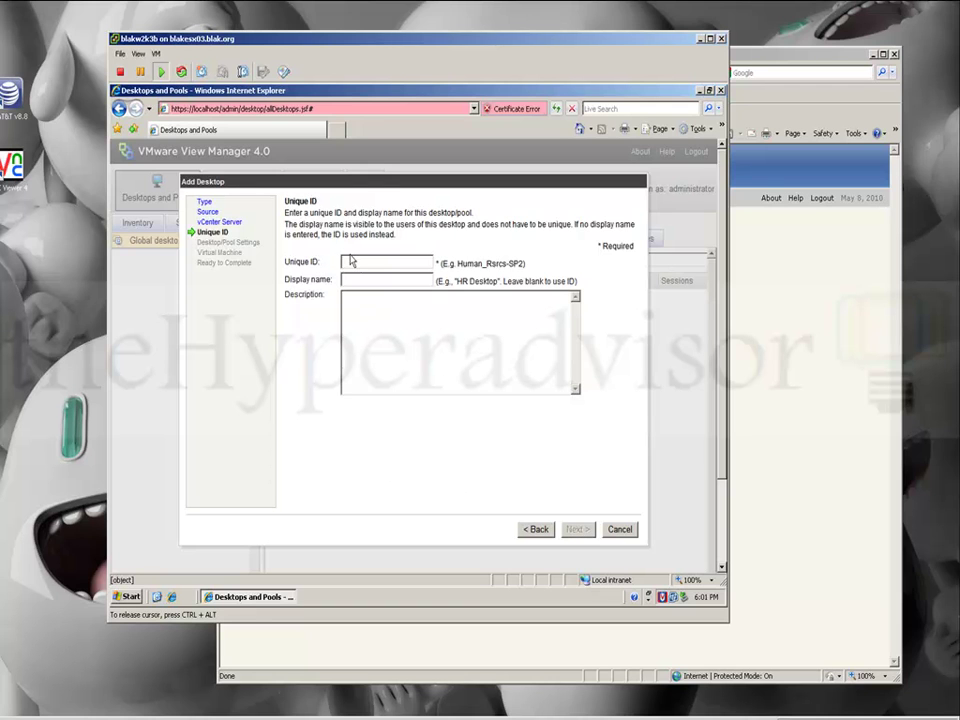
Set the desktop's unique ID to main and continue to the desktop/pool settings.
click(369, 262)
text(main)
click(575, 528)
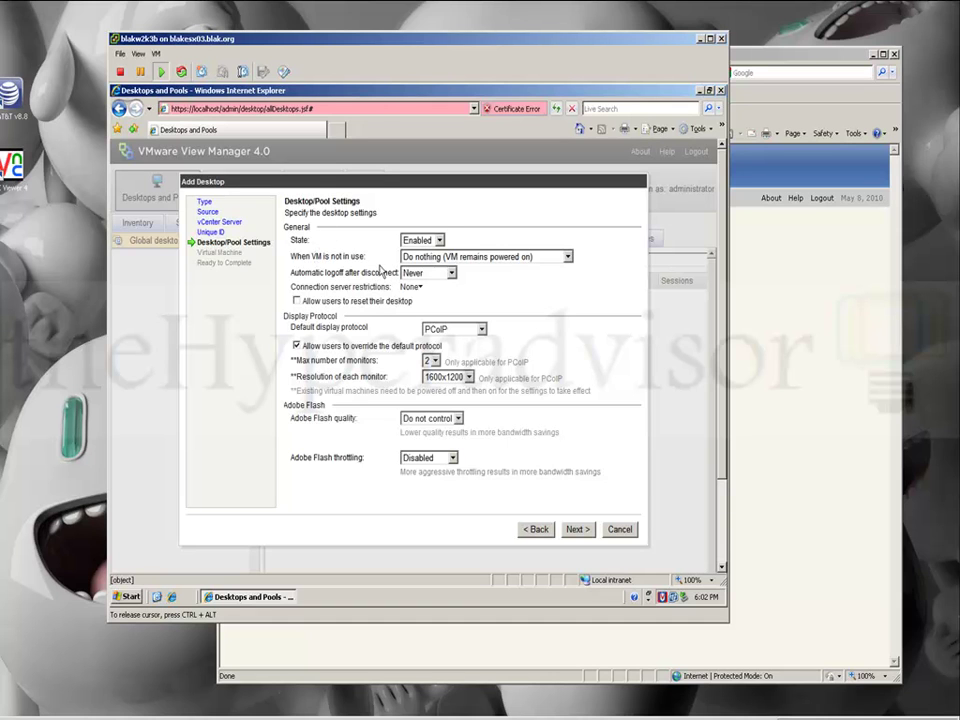
Examine the power options for an unused VM, try delayed automatic logoff after disconnect, and return automatic logoff to Never.
click(568, 258)
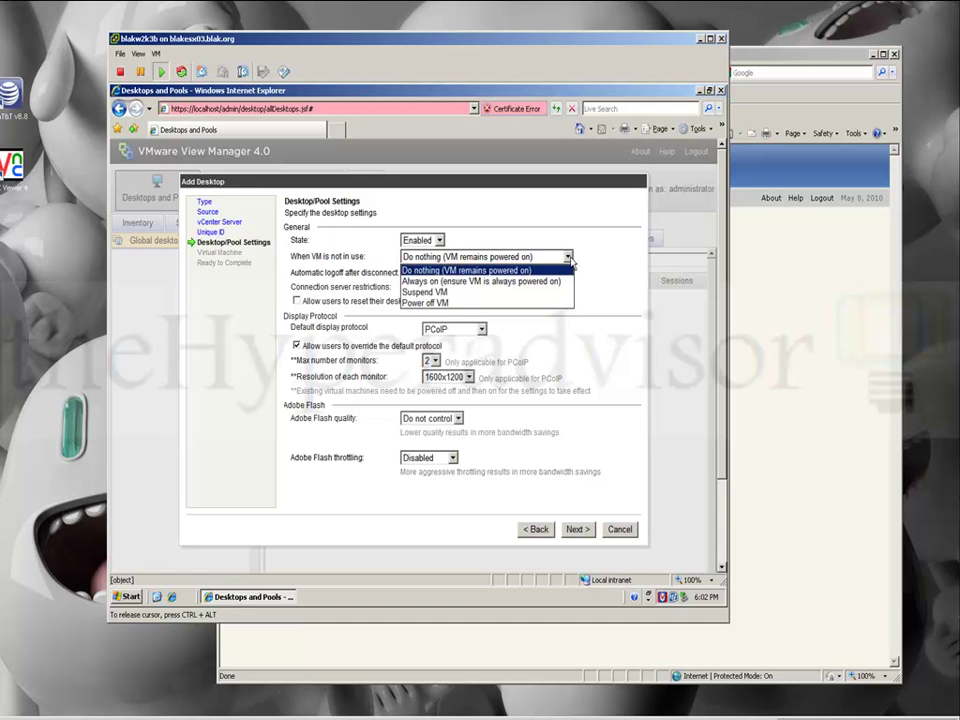
click(592, 254)
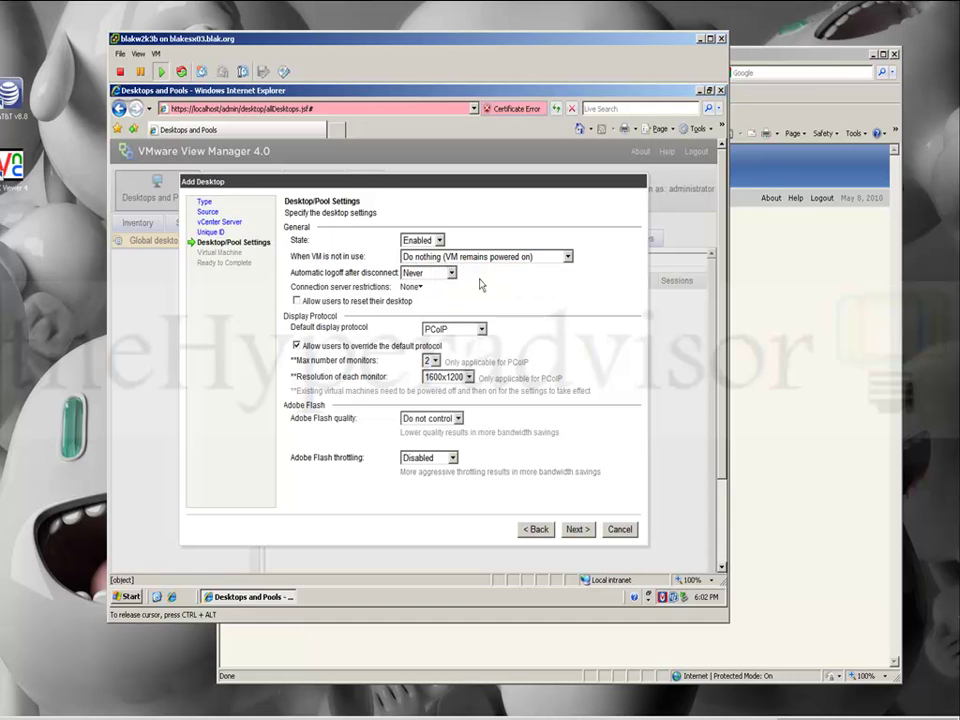
click(451, 273)
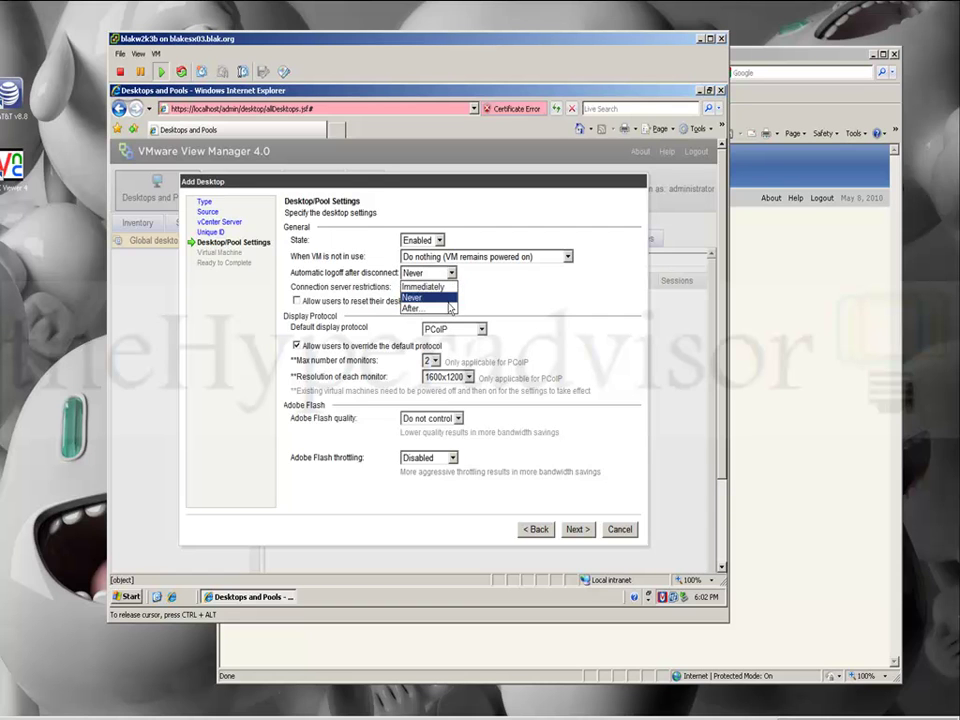
click(449, 309)
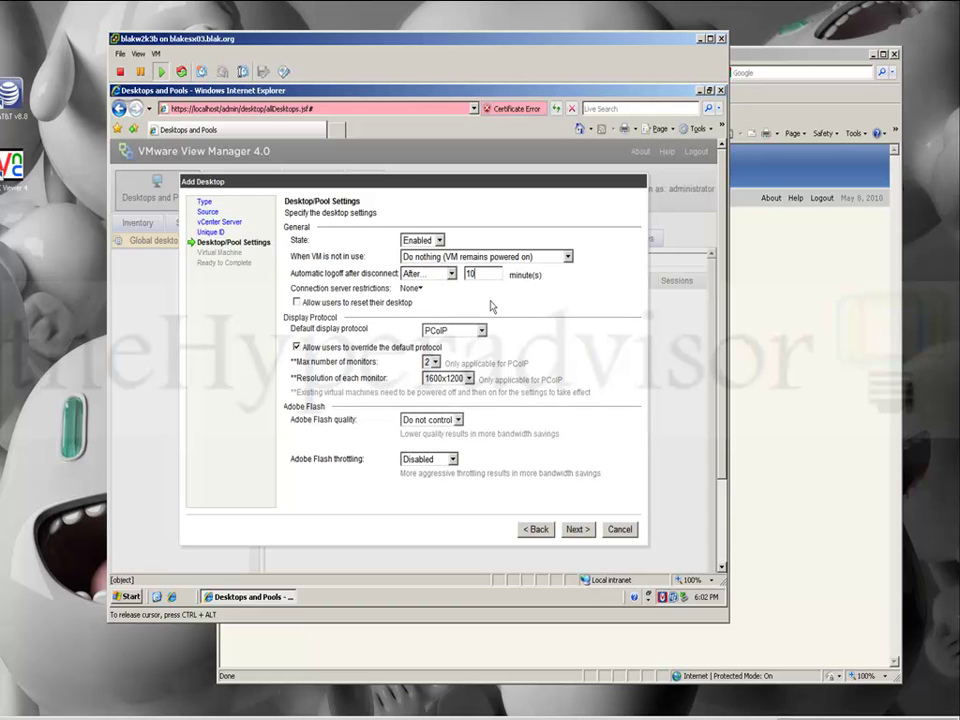
click(451, 274)
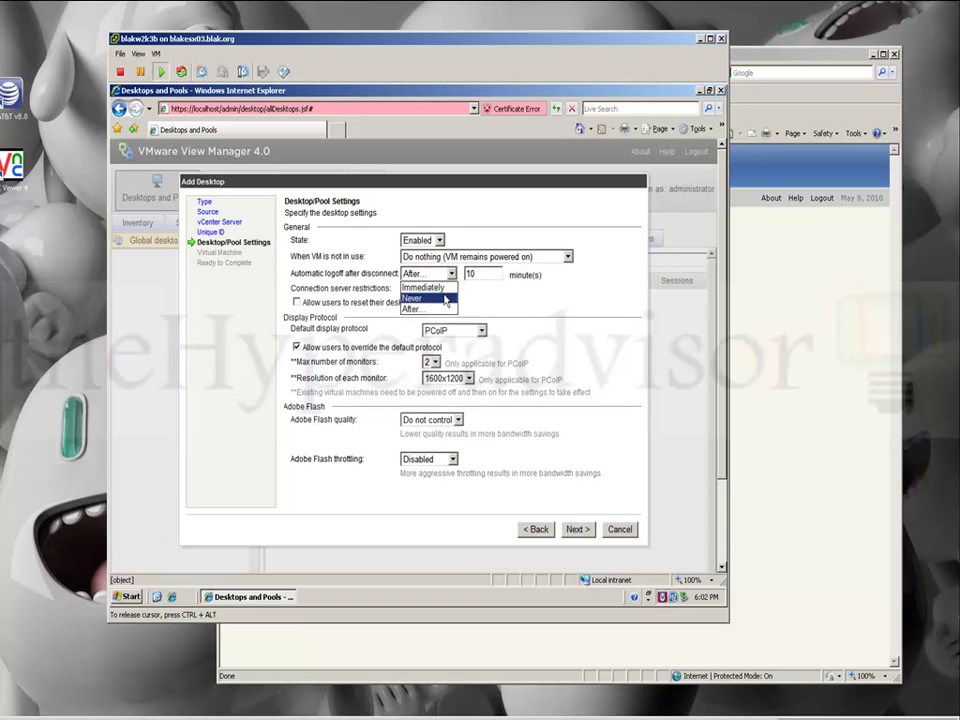
click(446, 299)
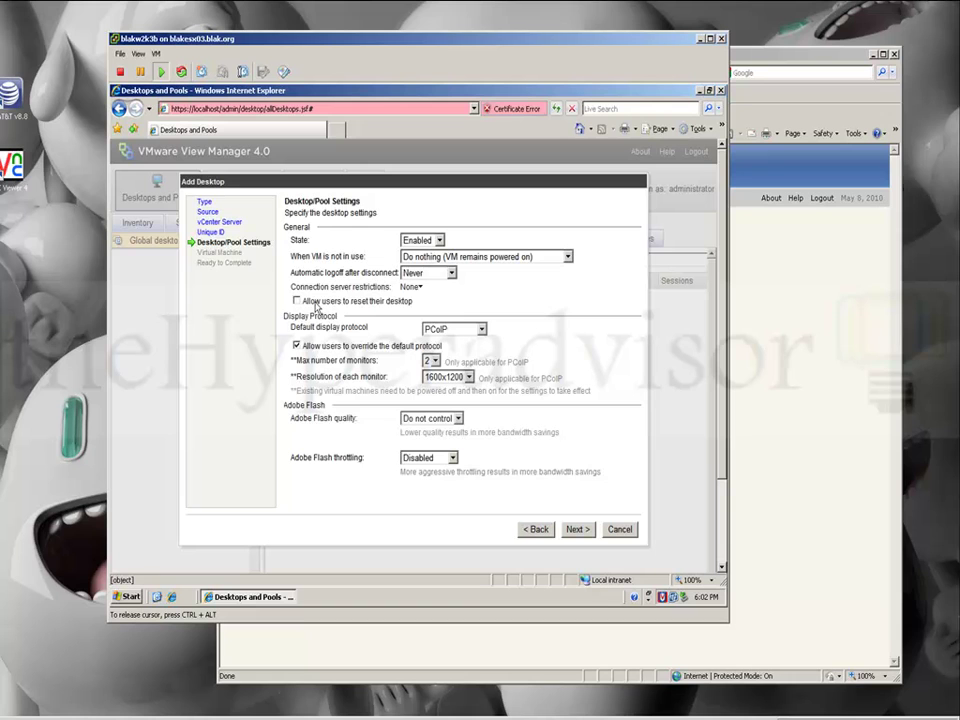
Examine the choices for default display protocol, maximum number of monitors and monitor resolution, keeping PCoIP, 2 and 1600x1200.
click(481, 329)
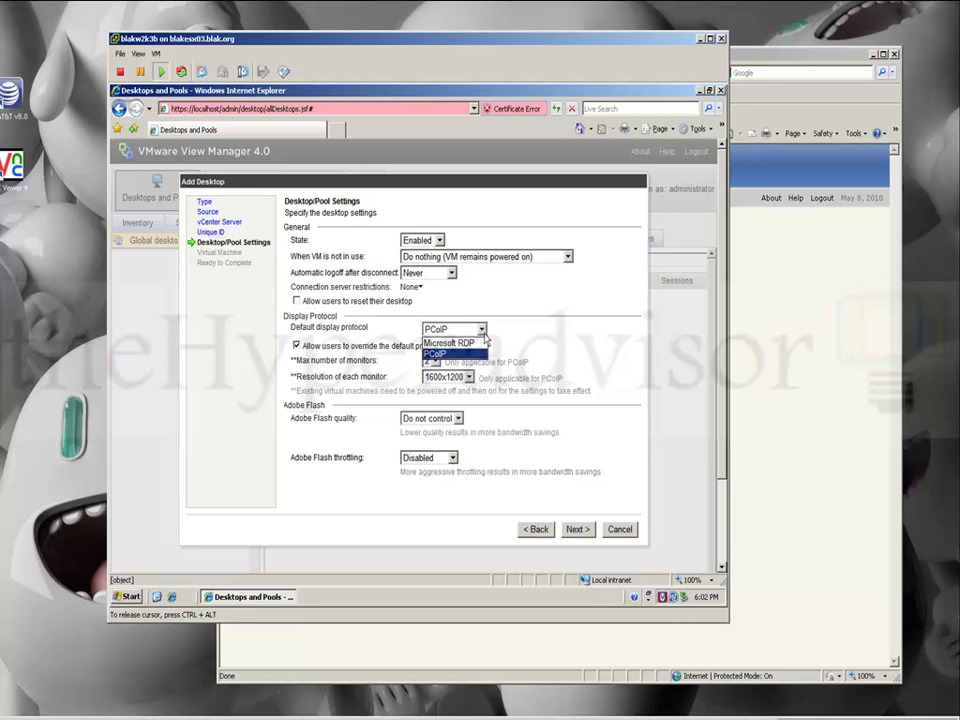
click(478, 353)
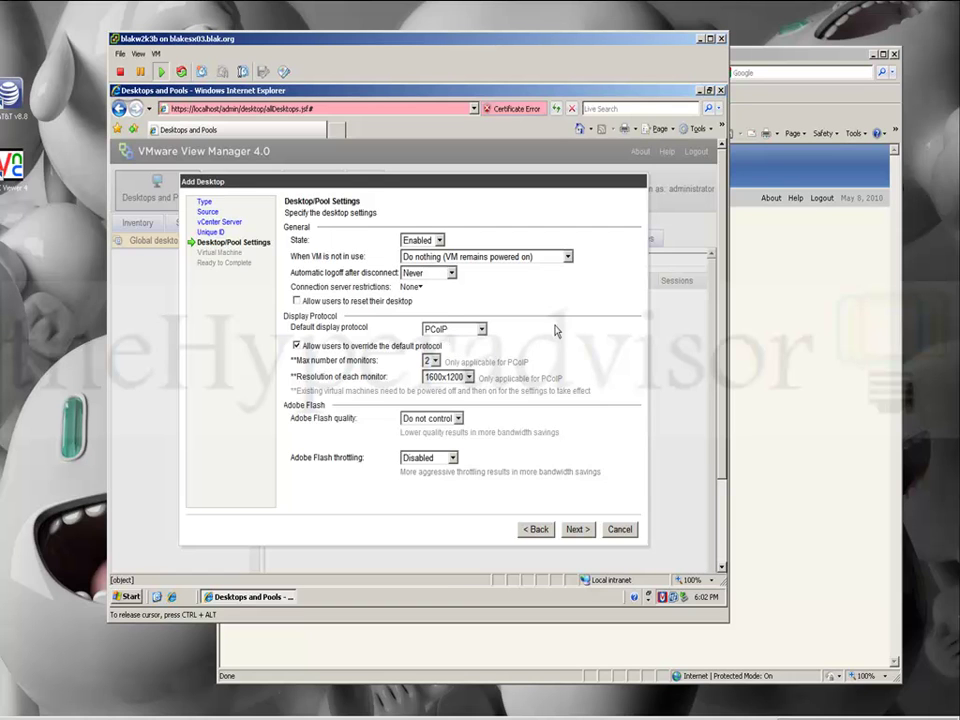
click(435, 361)
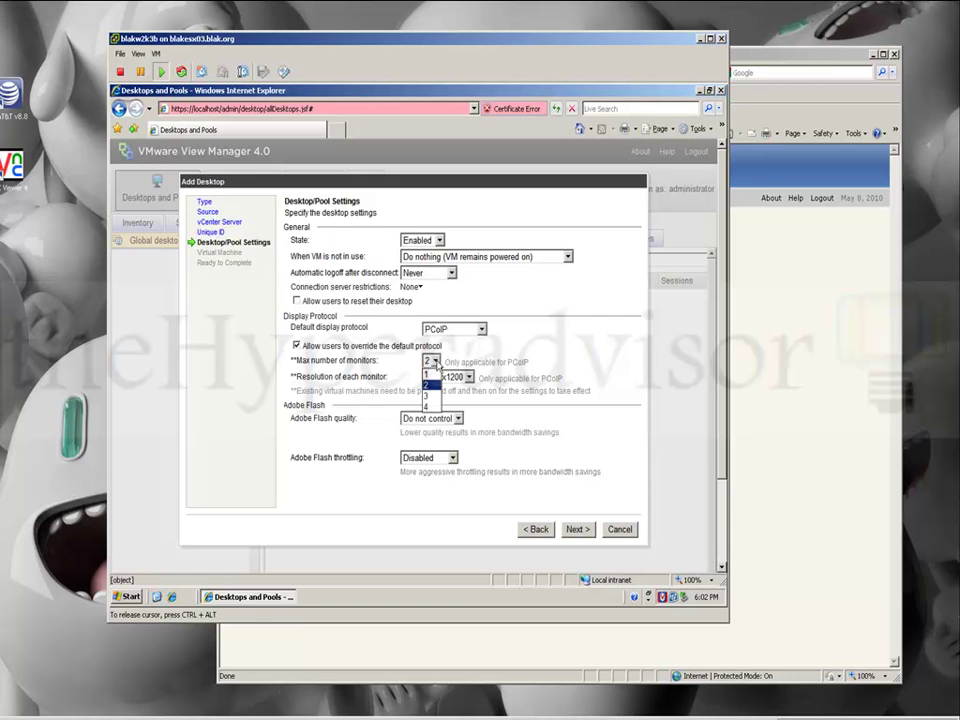
click(490, 352)
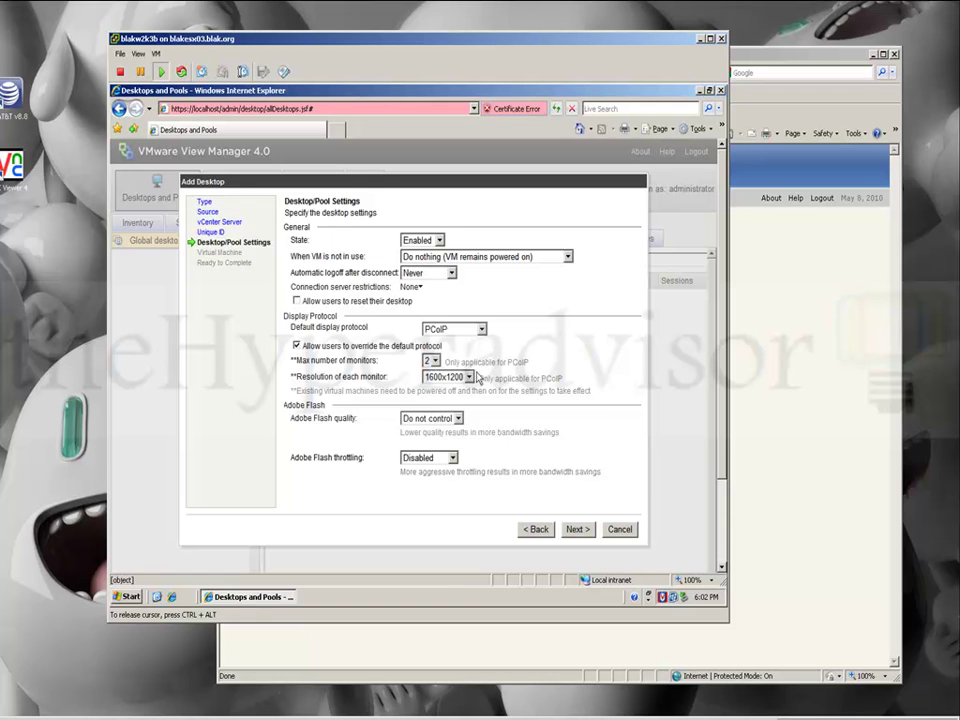
click(469, 378)
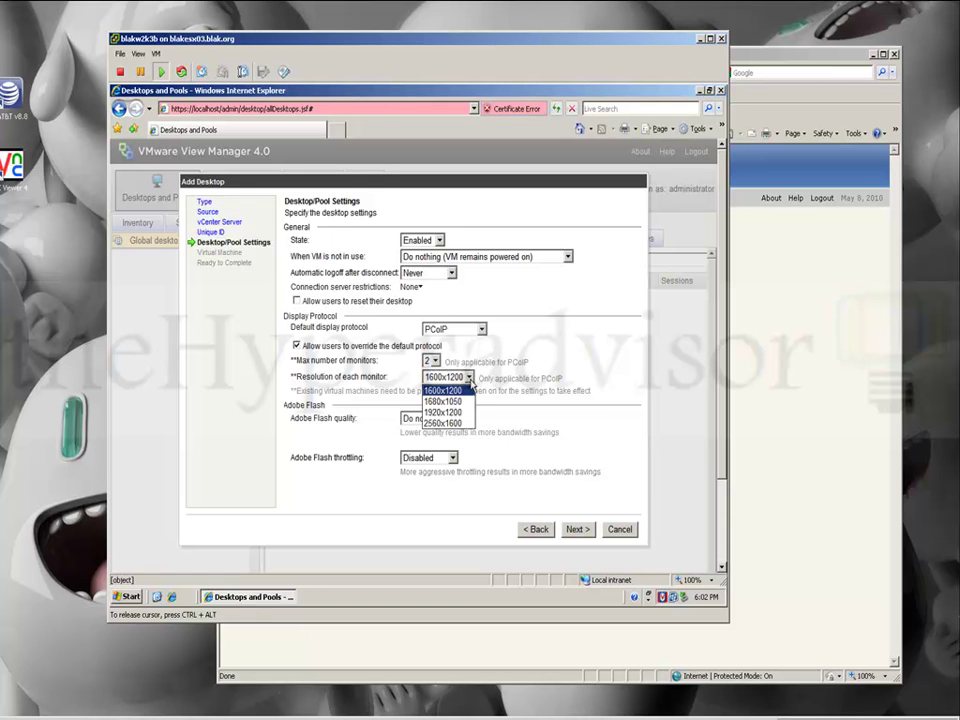
click(493, 430)
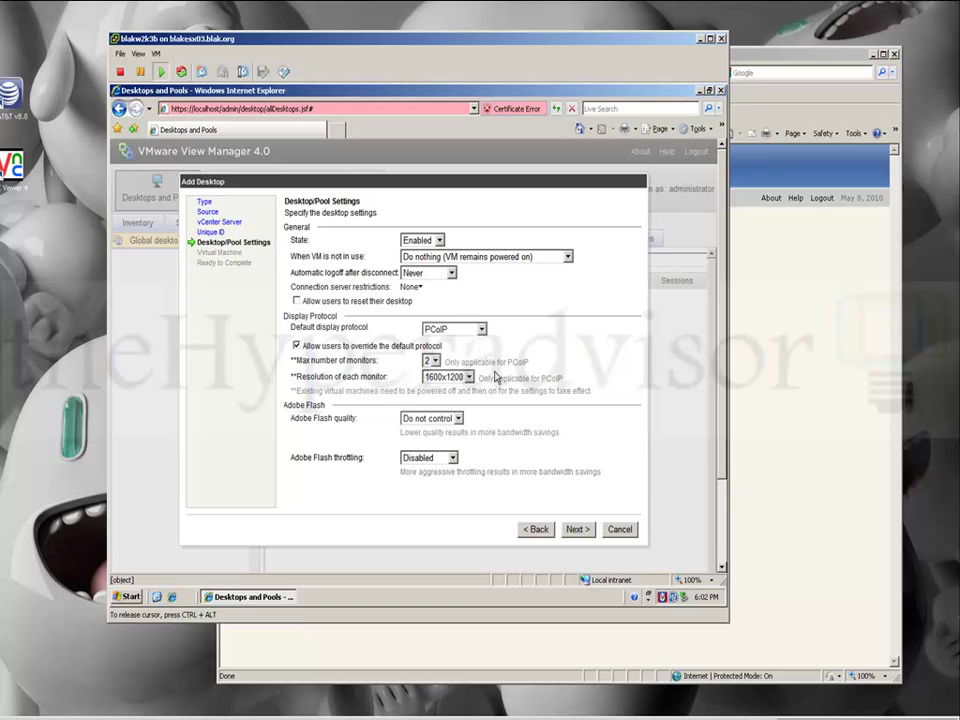
Examine the available Adobe Flash quality and throttling options without changing them.
click(458, 420)
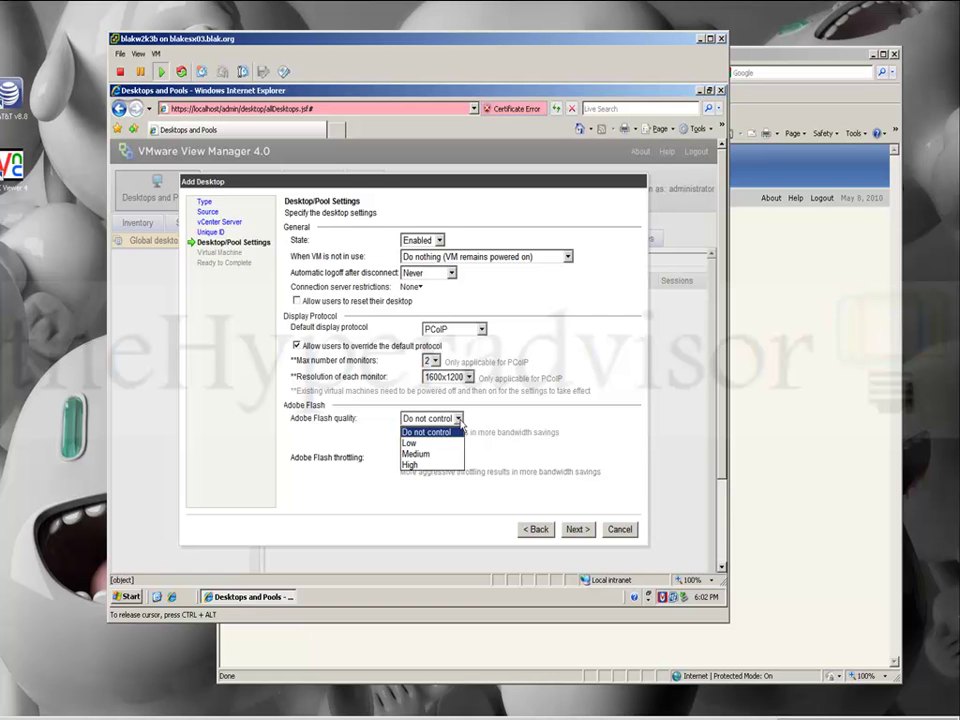
click(475, 428)
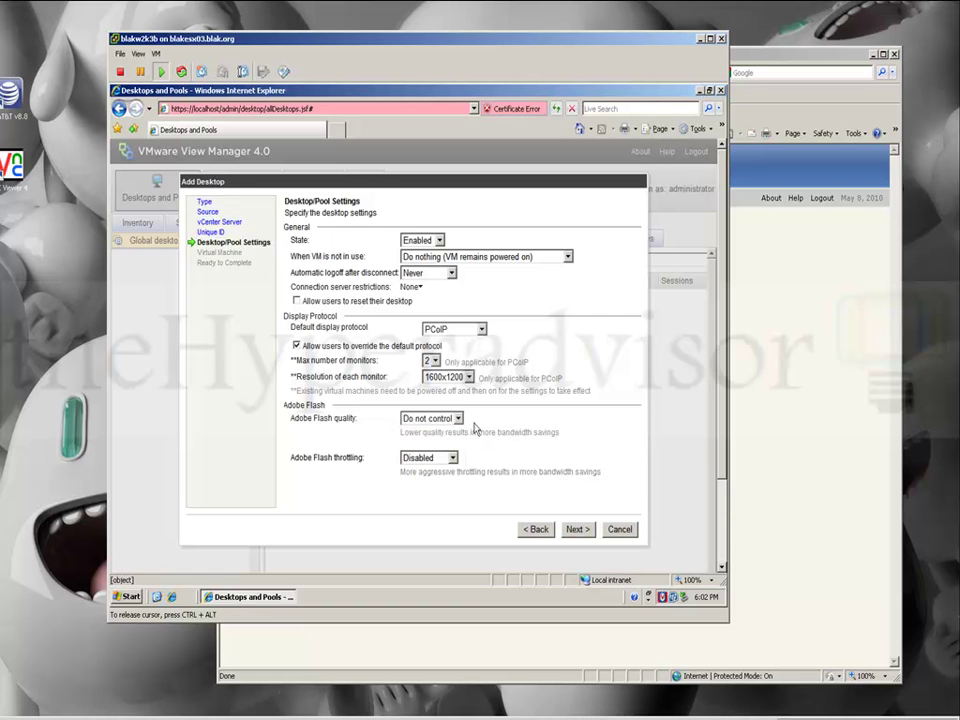
click(453, 458)
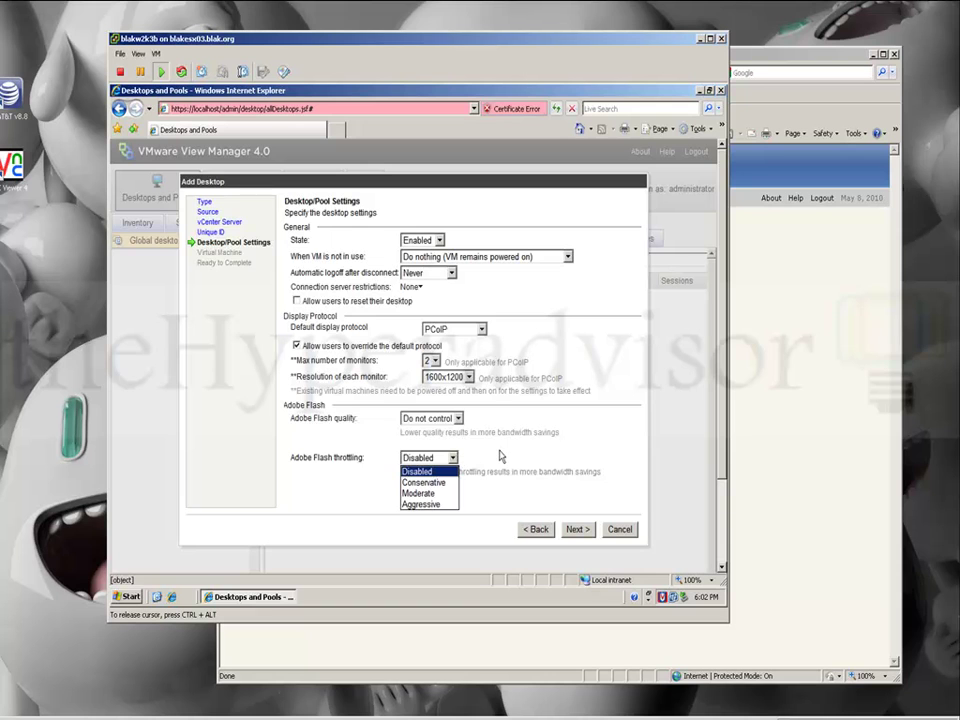
click(377, 343)
Accept the desktop settings, select the blakwin7aa virtual machine as the desktop source, and finish adding the desktop.
click(576, 531)
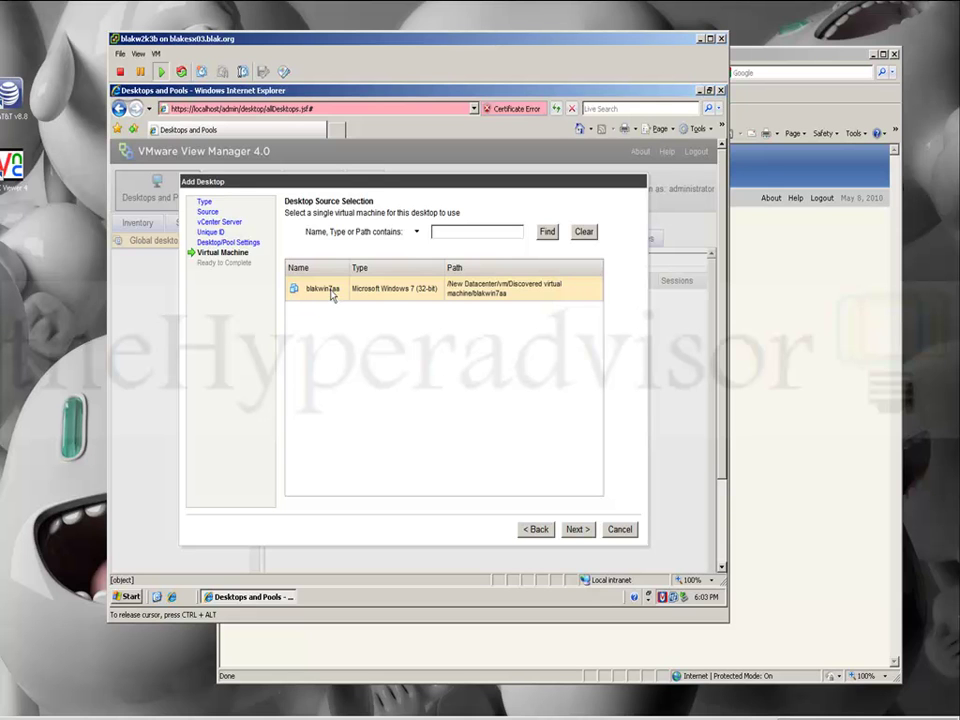
click(476, 290)
click(578, 529)
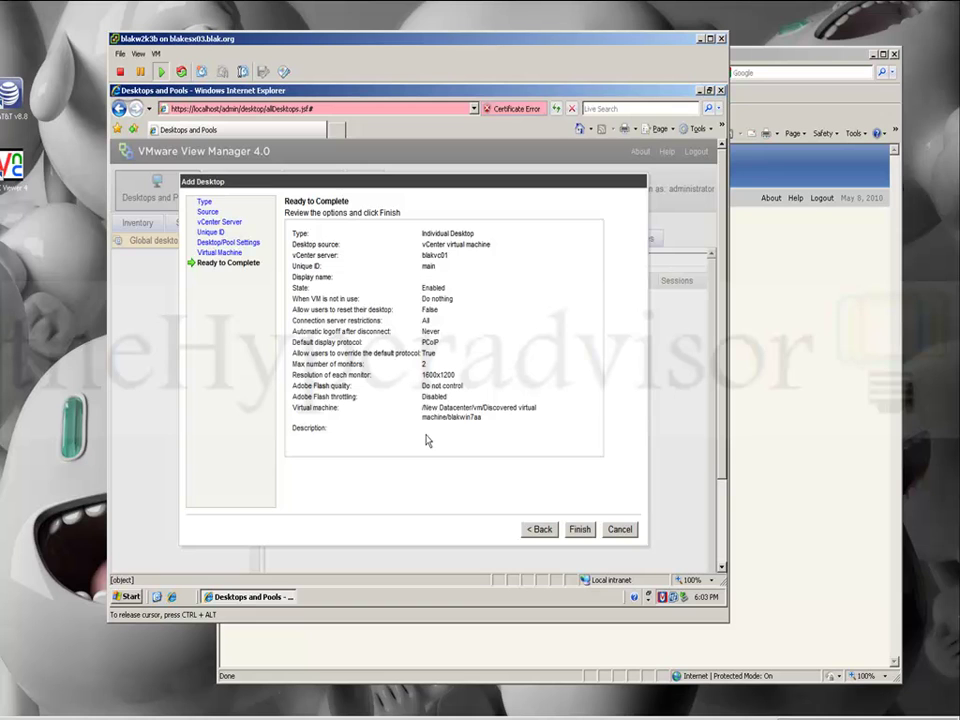
key(Return)
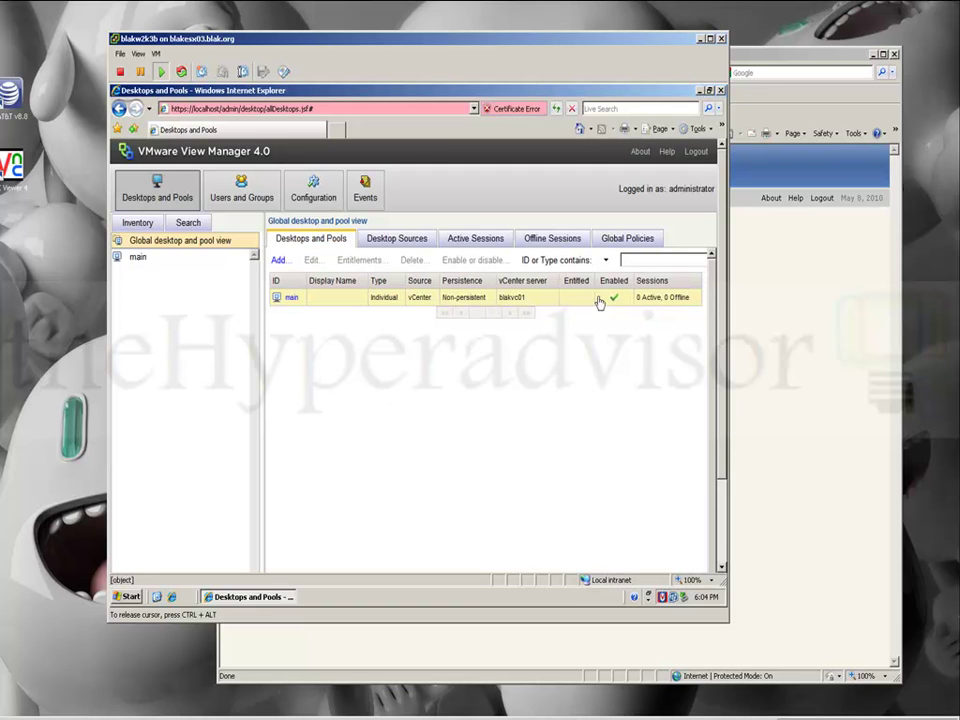
Review the main desktop's type, source, vCenter server, ID and pool settings in the edit wizard, and finish without changing them.
click(336, 298)
click(314, 260)
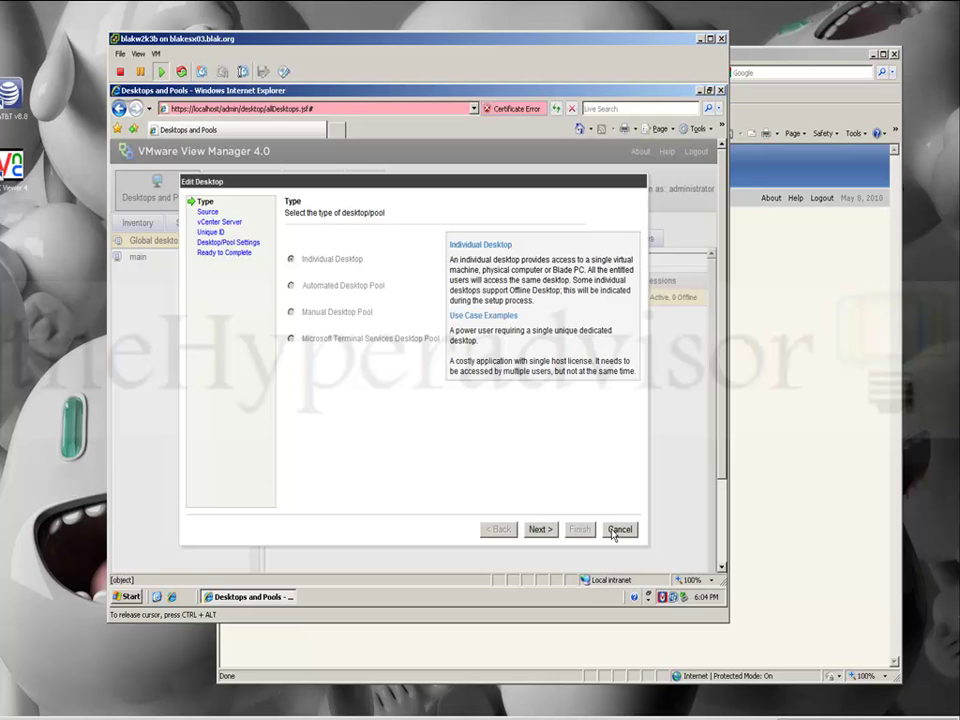
click(548, 530)
click(548, 532)
click(550, 535)
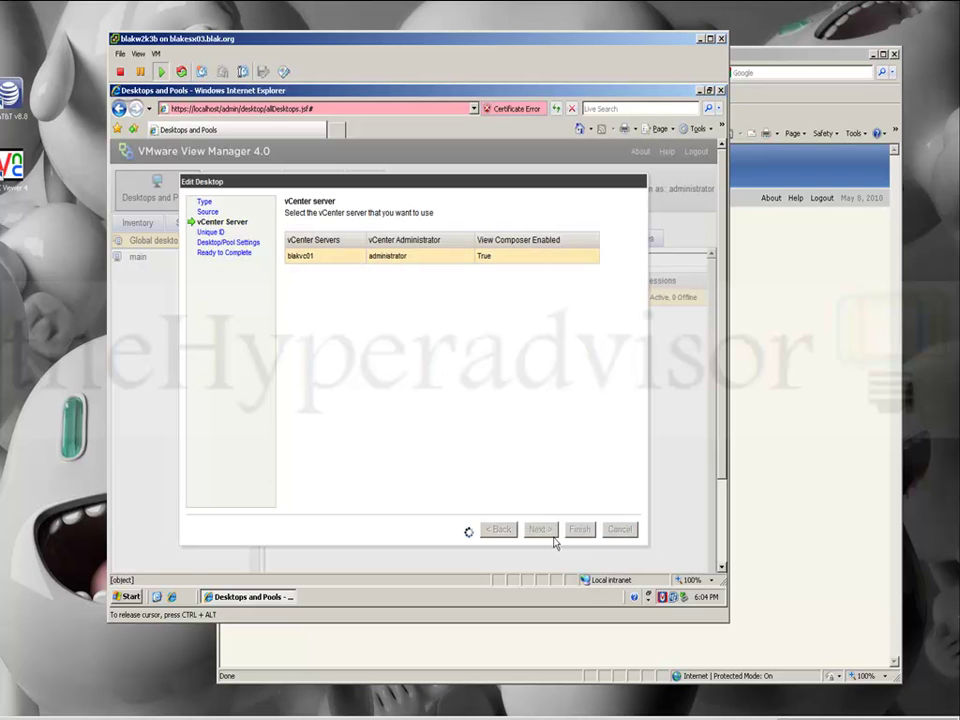
click(550, 535)
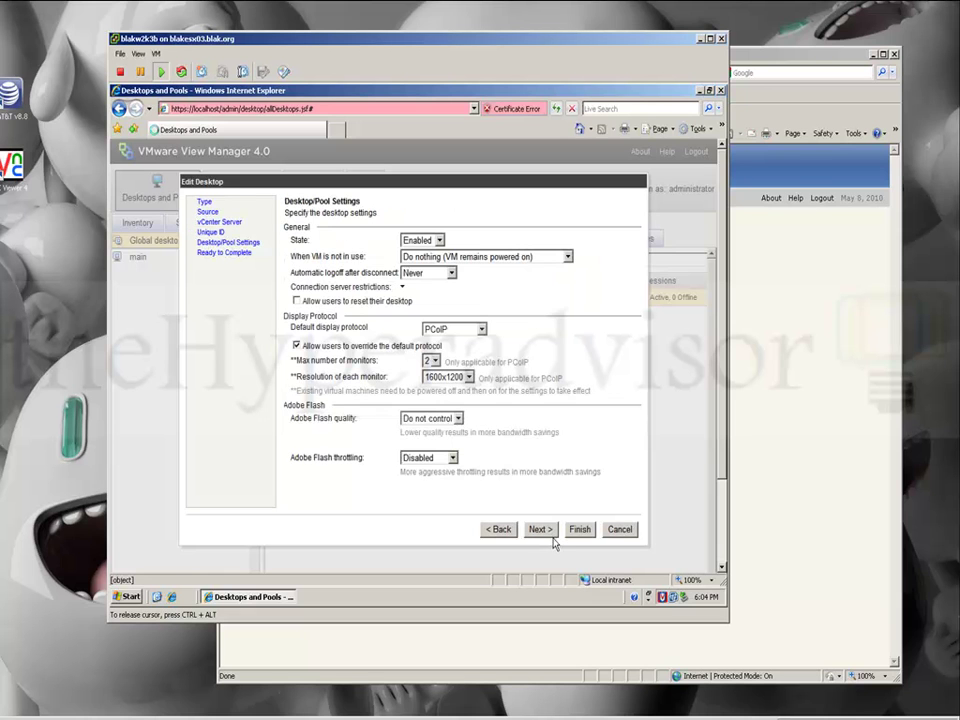
click(550, 535)
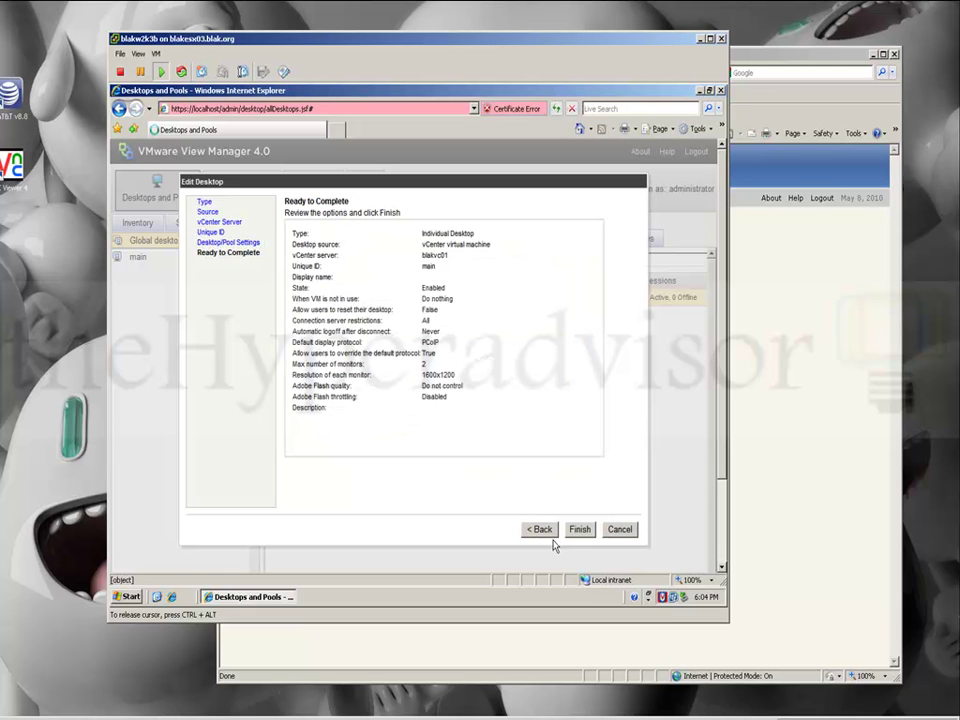
click(580, 531)
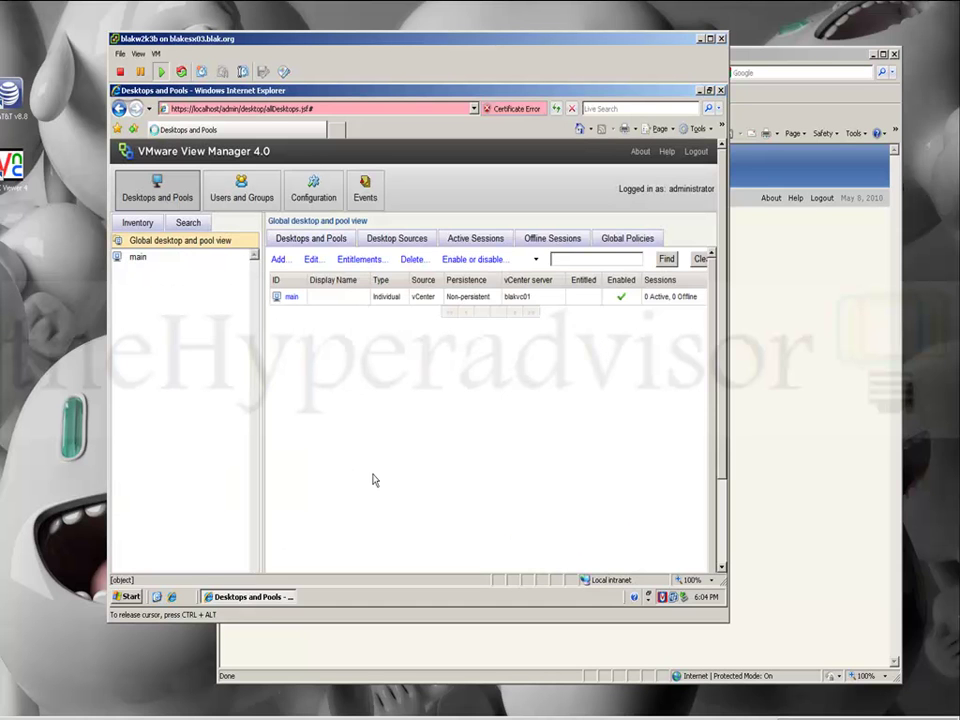
Entitle the domain user administrator to the main desktop, searching the entire directory by name, and accept the entitlement list.
click(362, 262)
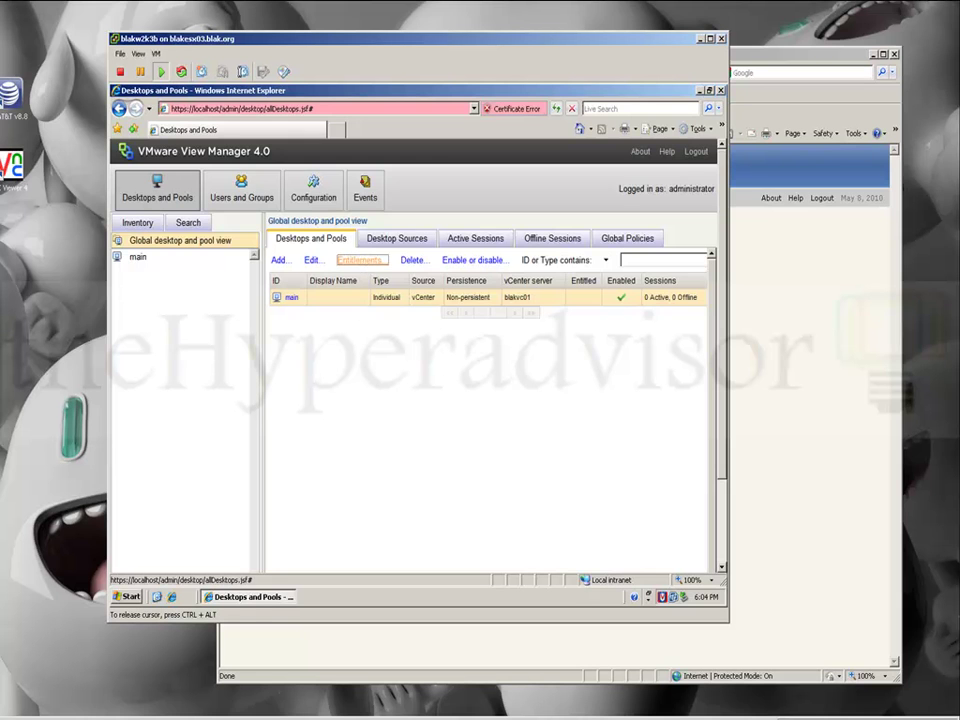
click(396, 481)
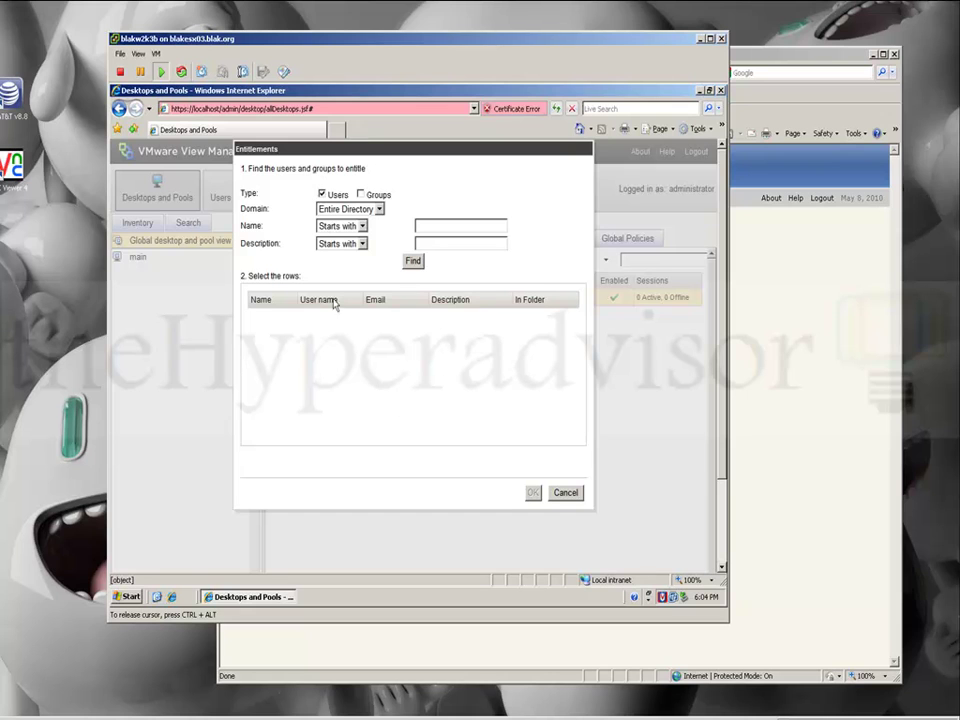
click(435, 227)
text(administrator)
click(412, 260)
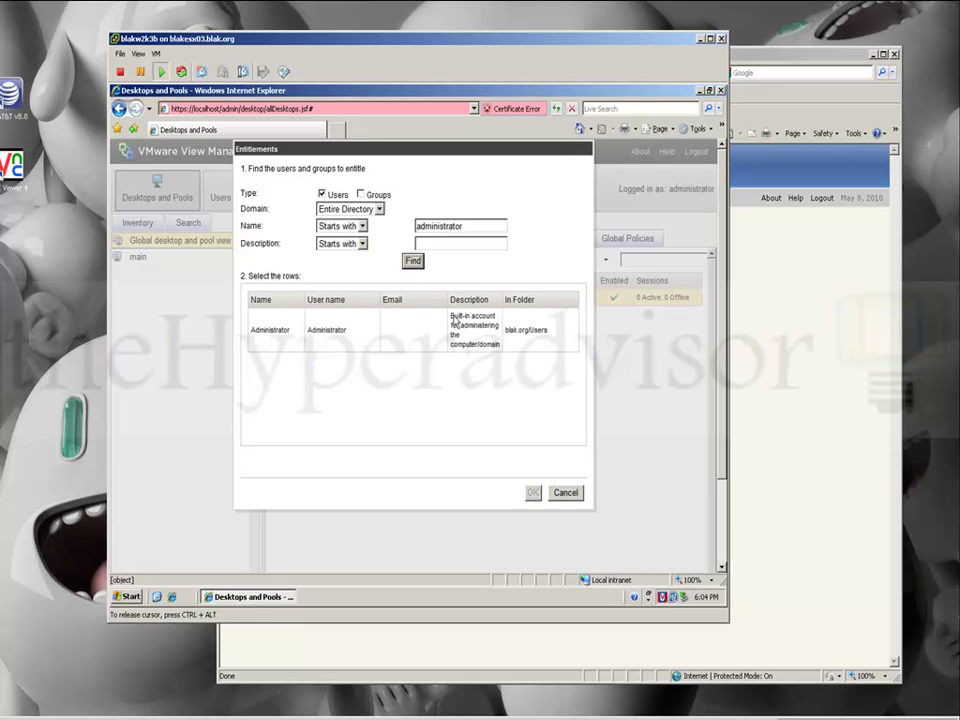
click(431, 339)
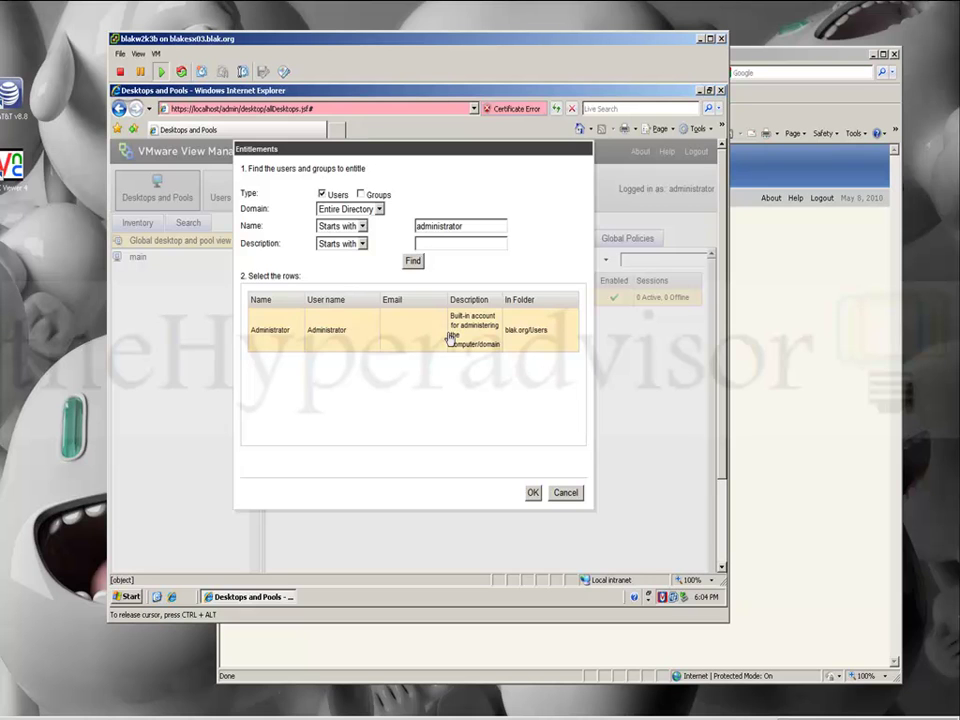
click(532, 493)
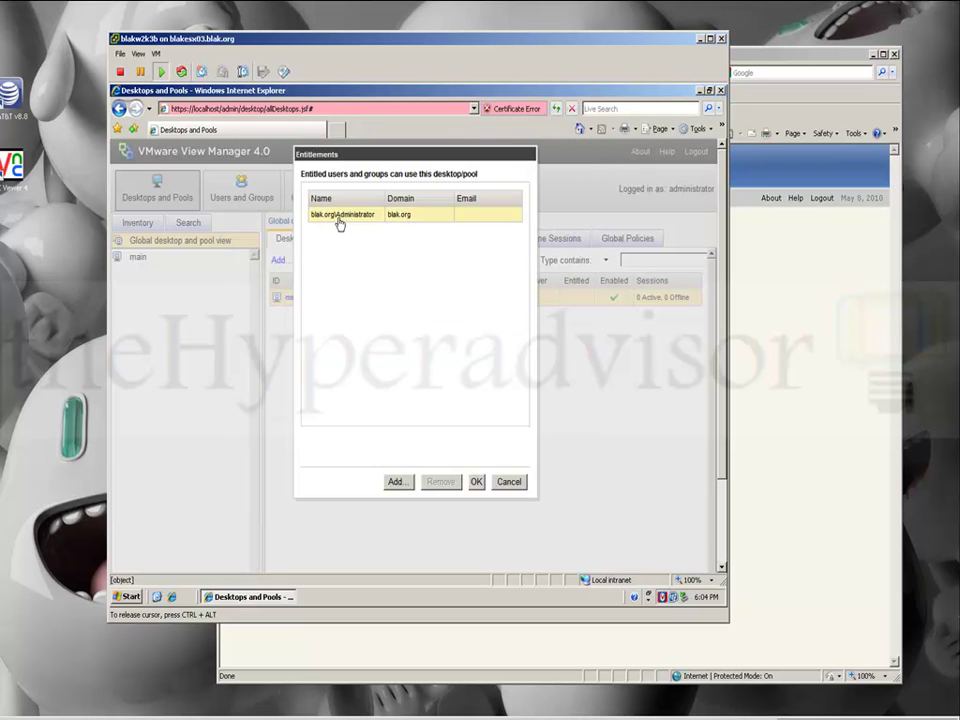
click(476, 482)
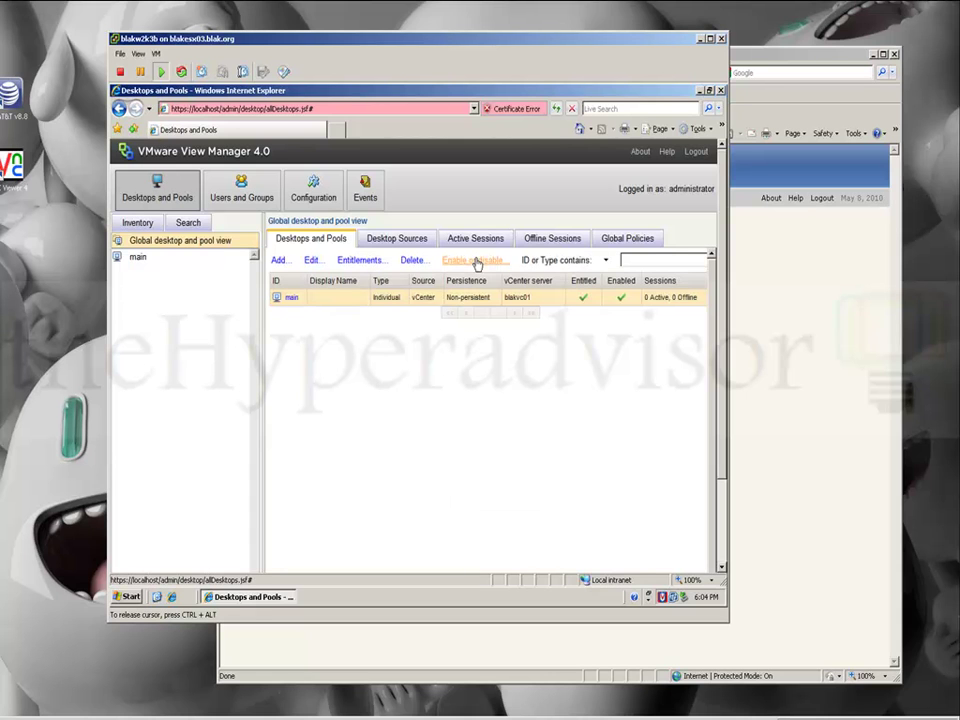
Examine the vCenter desktop sources, the active sessions and the offline sessions in the global desktop and pool view.
click(396, 240)
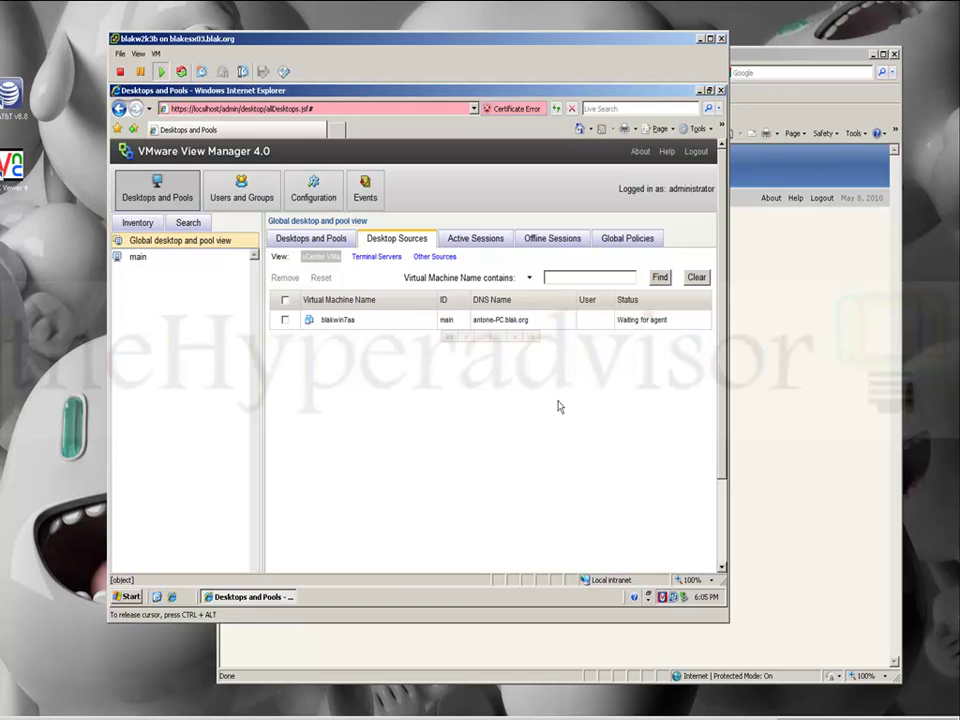
click(473, 240)
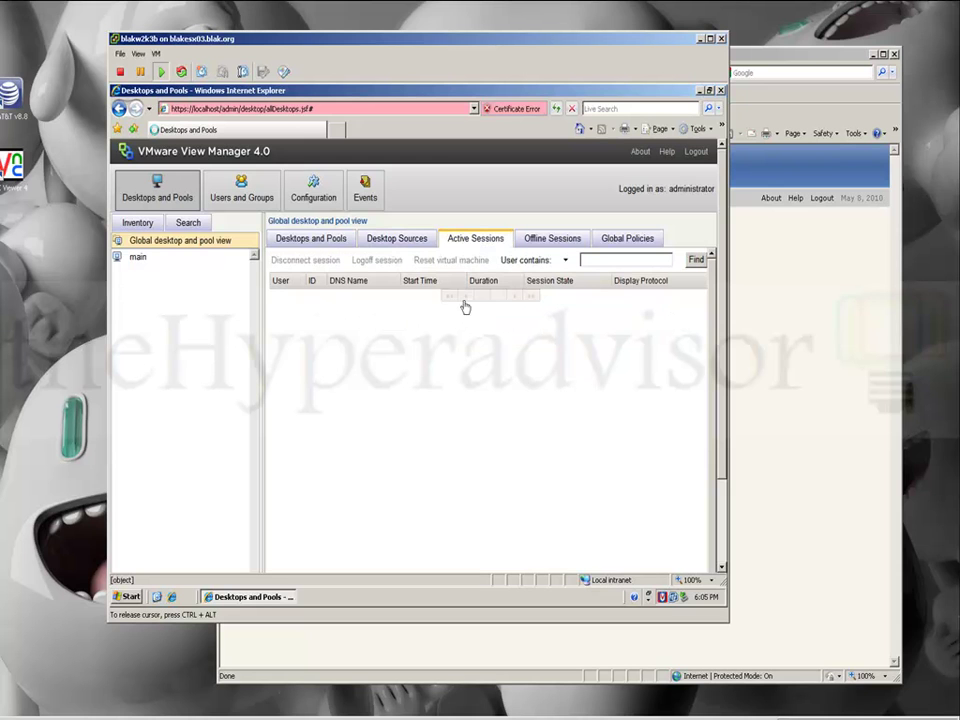
click(546, 242)
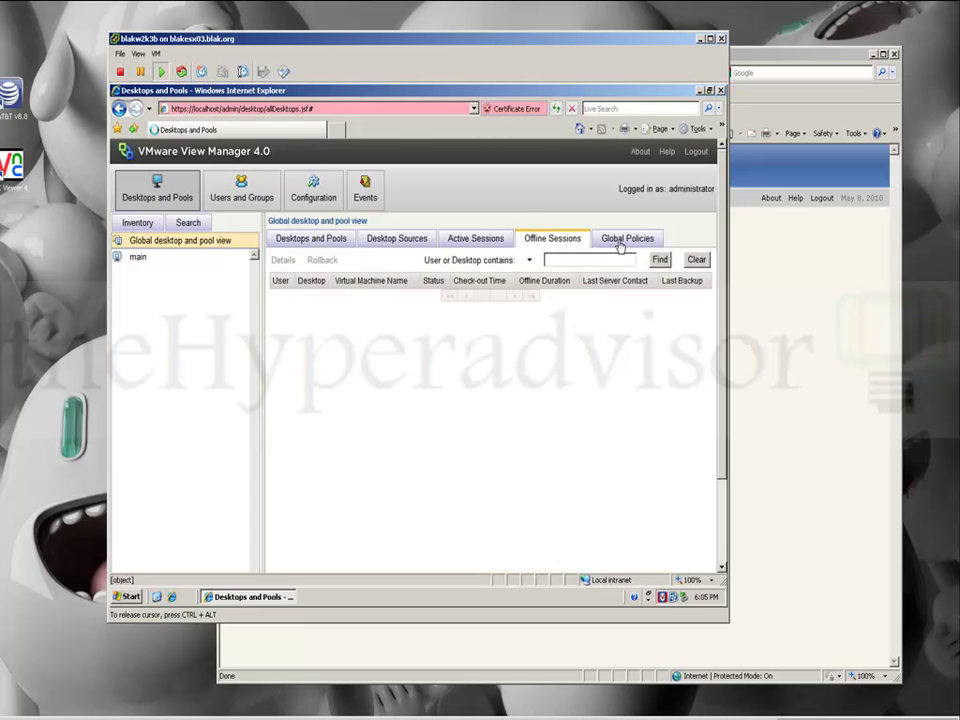
Examine the global View policy choices for USB access and multimedia redirection without changing them.
click(620, 246)
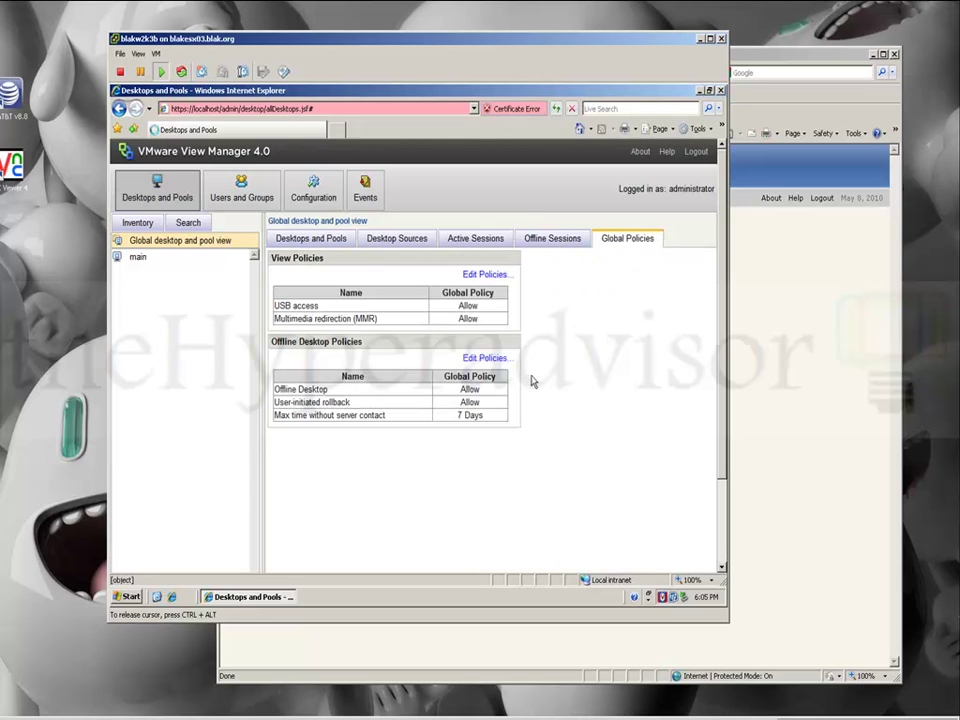
click(485, 357)
click(485, 274)
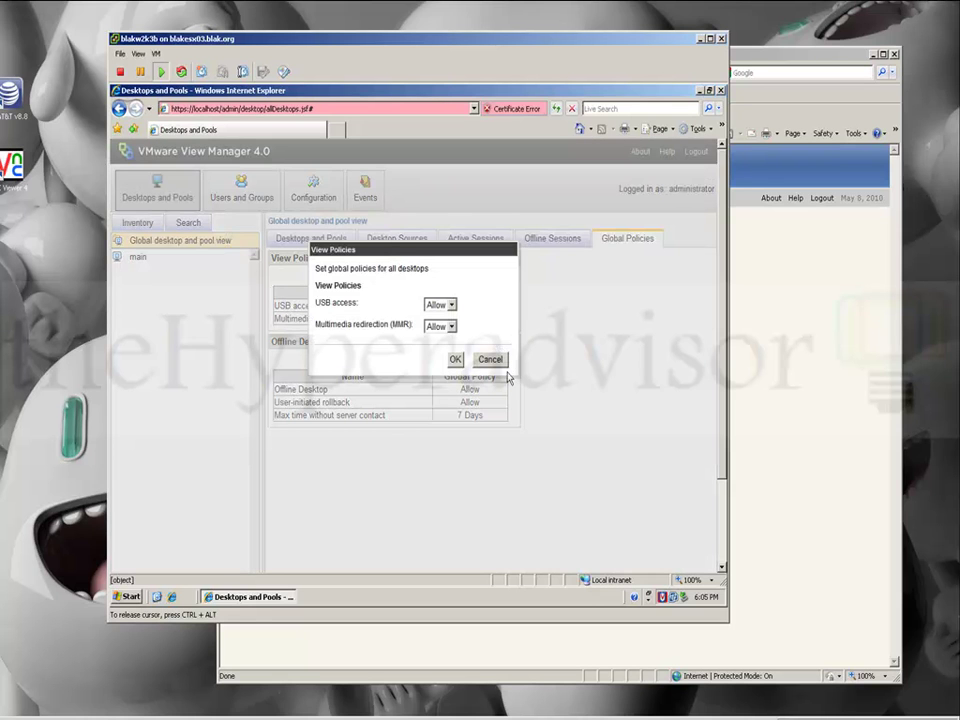
click(451, 304)
click(451, 304)
click(452, 330)
click(452, 330)
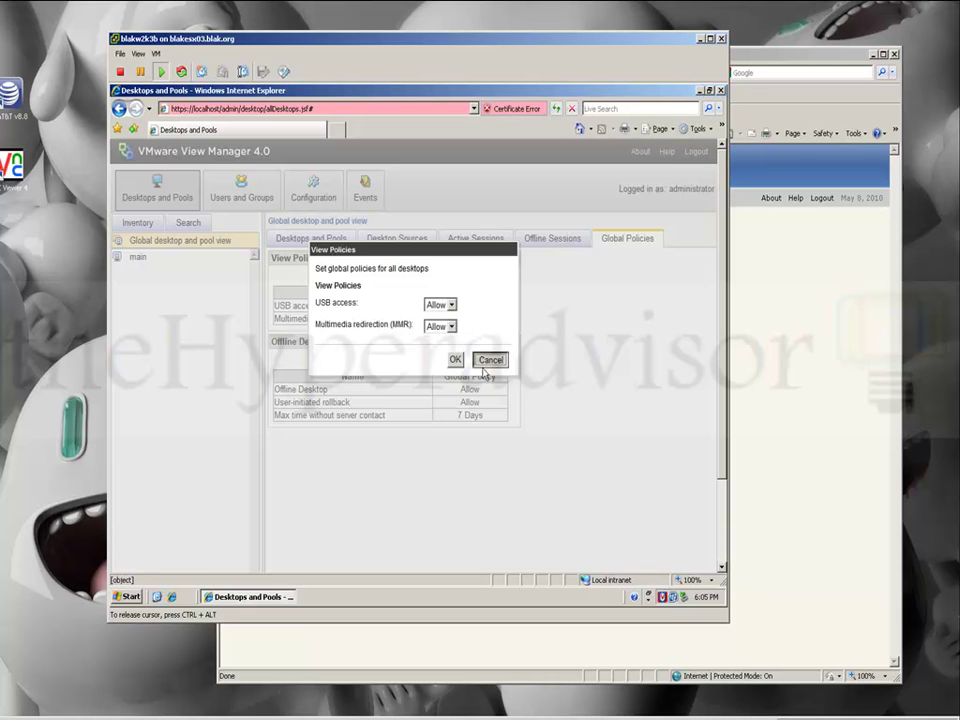
click(490, 359)
Examine the global Offline Desktop policy choices for offline desktop, user-initiated rollback and maximum time without server contact, and return to the desktop list.
click(487, 360)
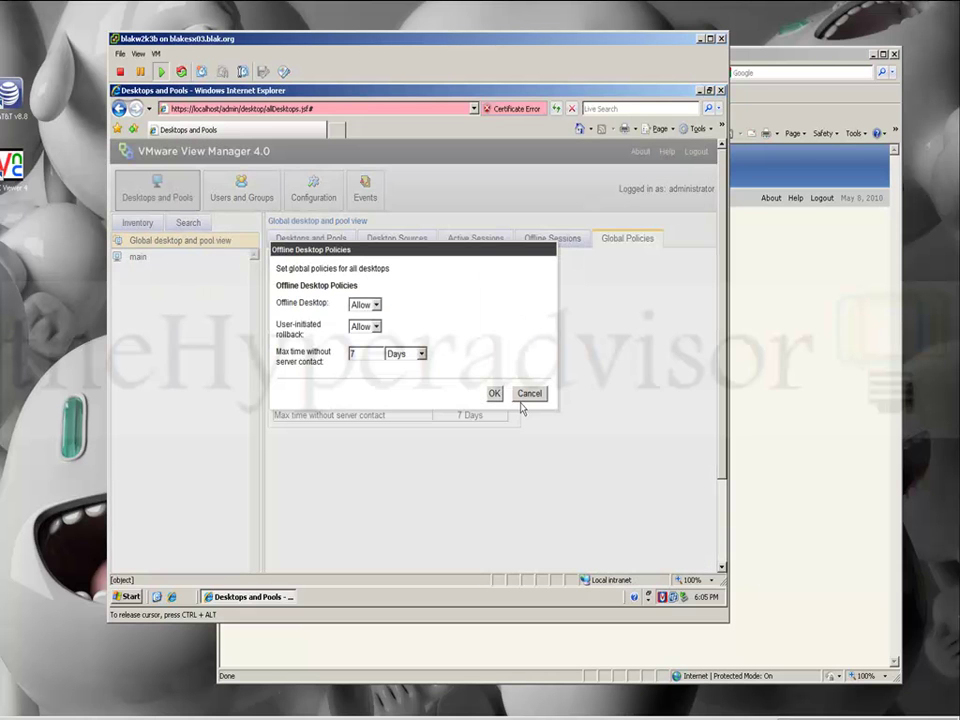
click(377, 305)
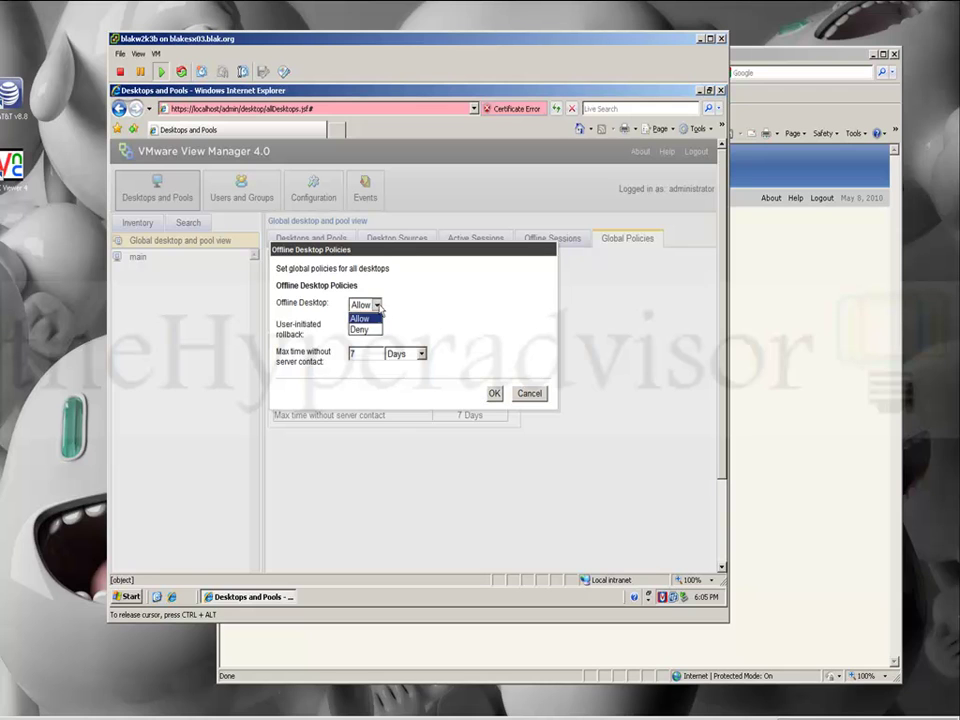
click(381, 327)
click(378, 328)
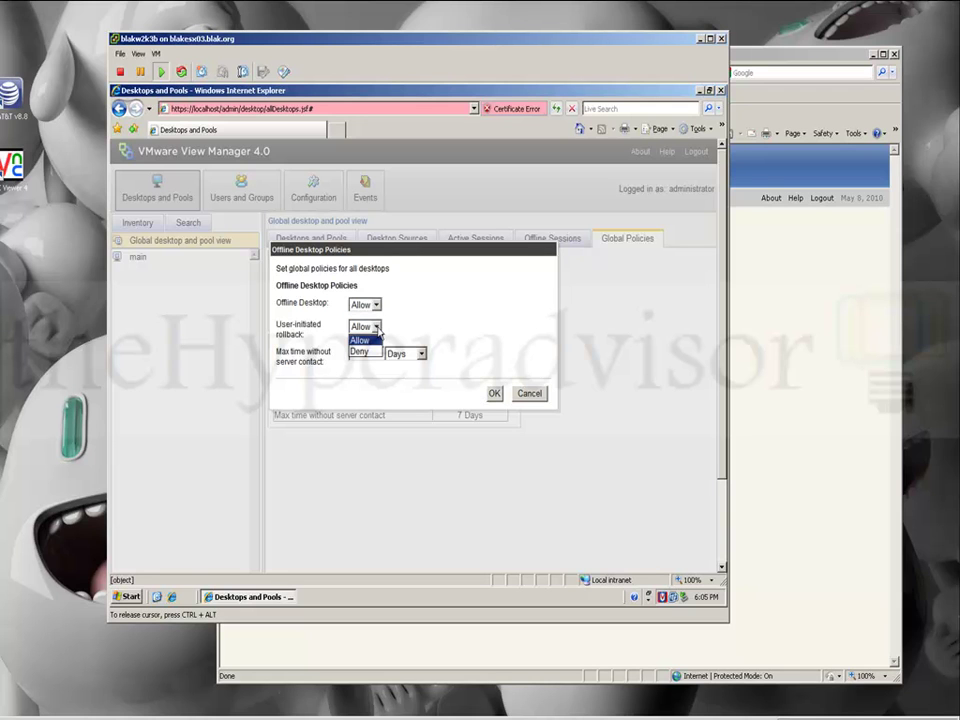
click(361, 340)
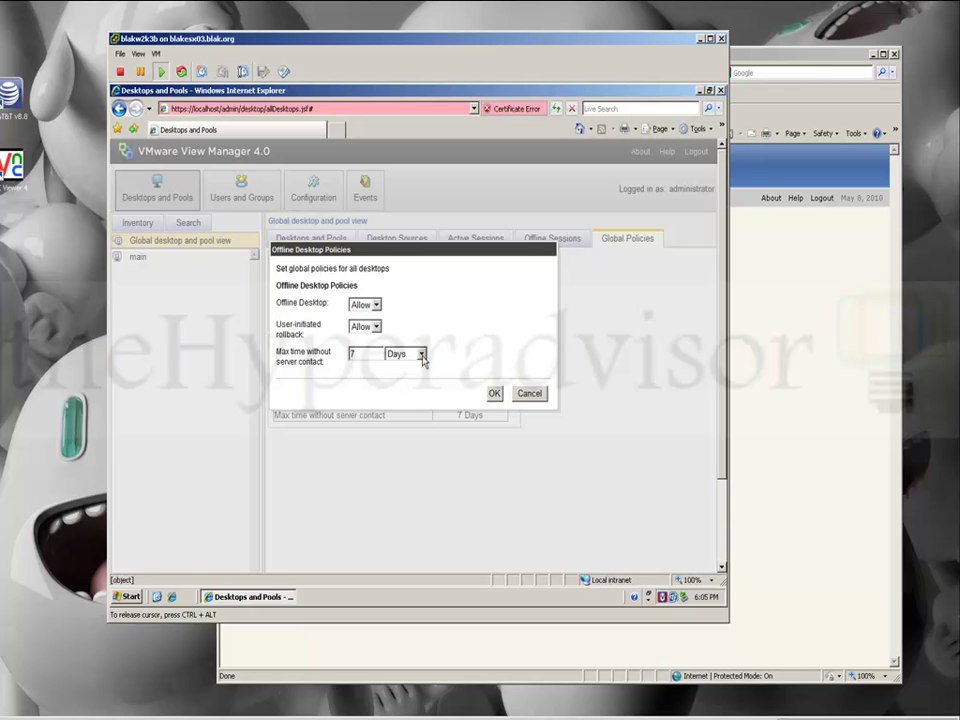
click(421, 355)
click(423, 358)
click(530, 394)
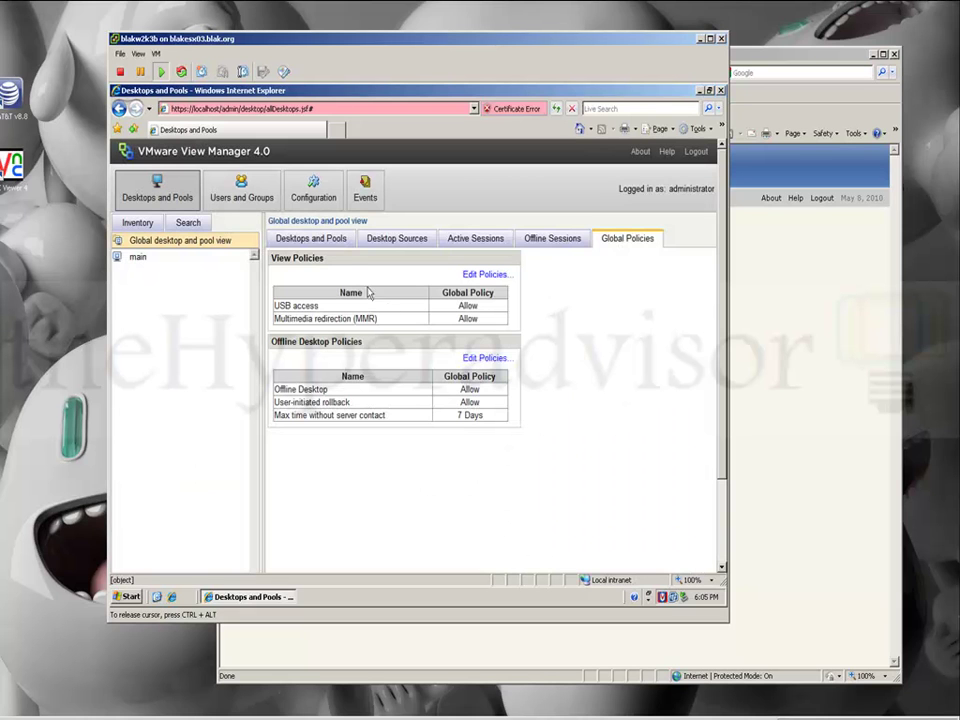
click(332, 242)
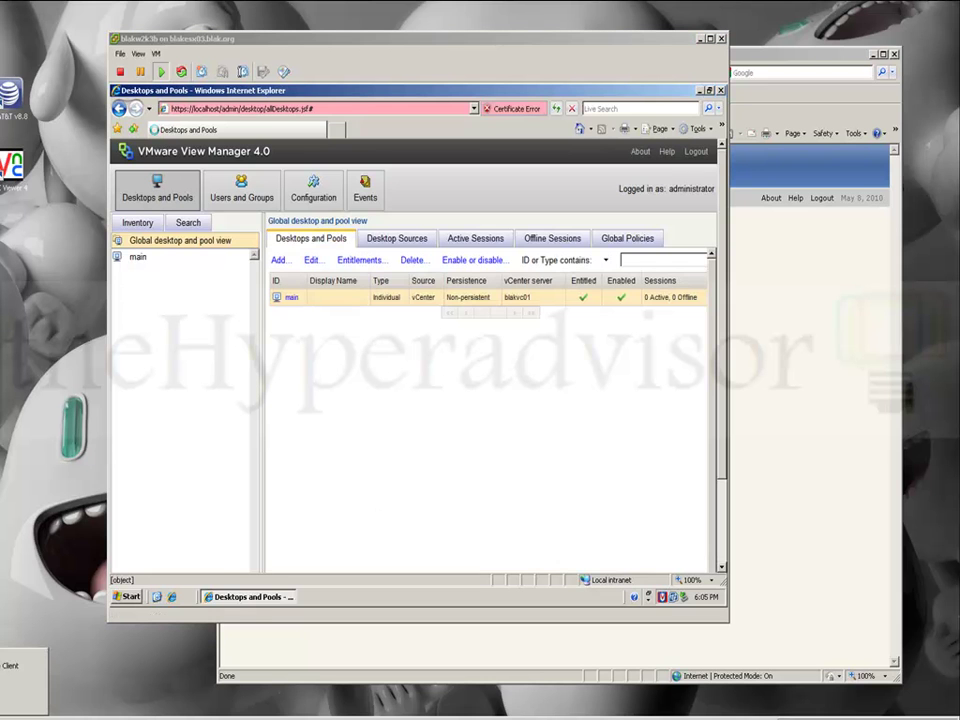
Switch to the vSphere Client, open the blakwin7aa virtual machine's console and reboot its guest operating system.
click(150, 683)
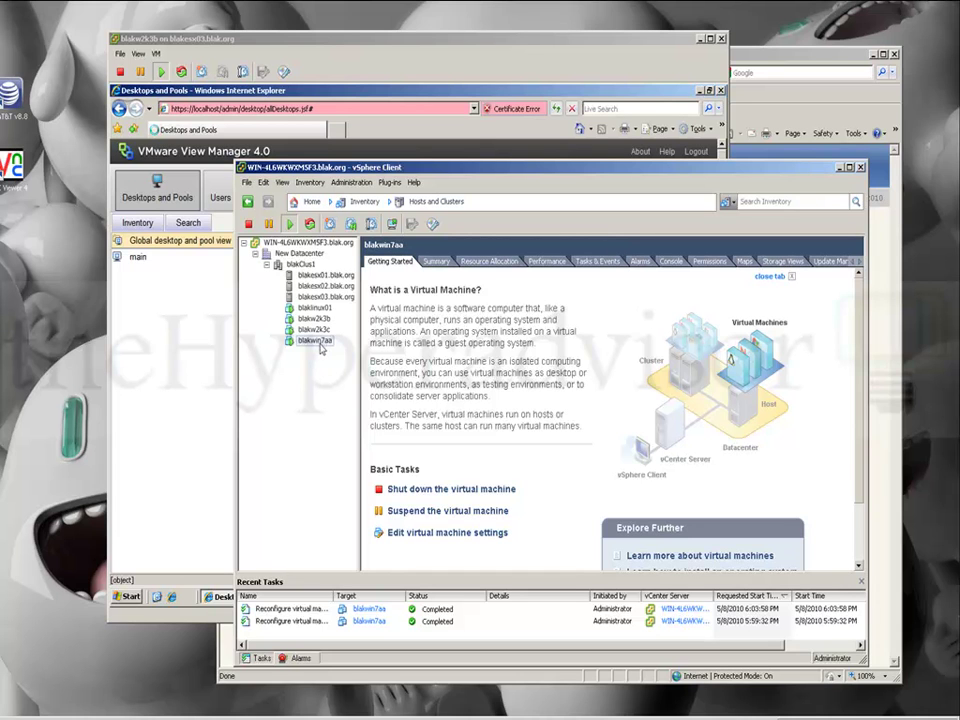
click(392, 226)
drag(88, 77, 561, 131)
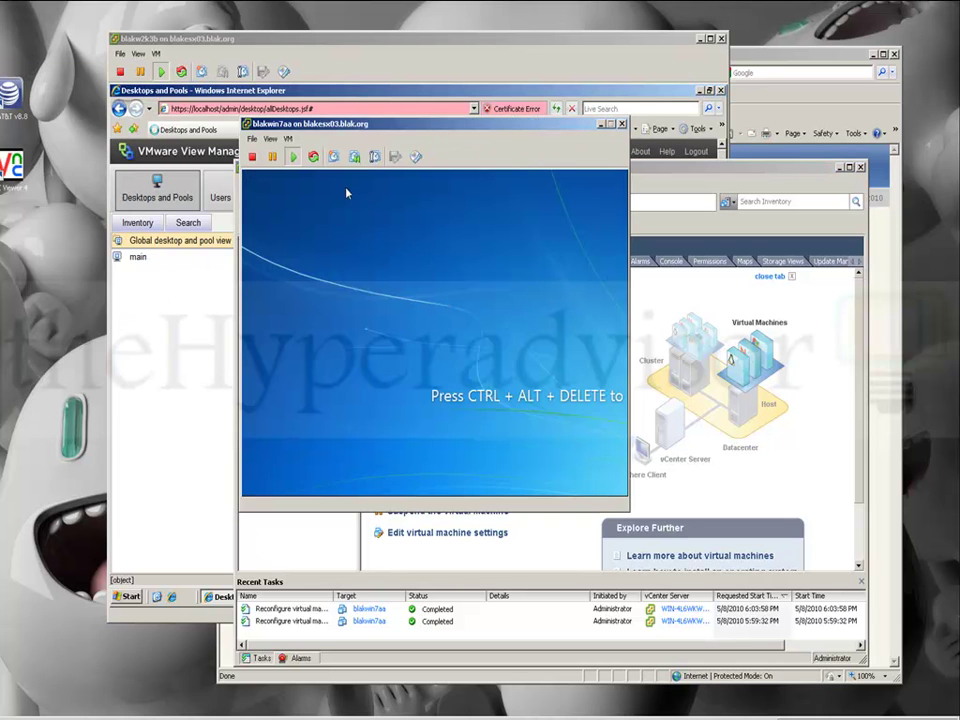
click(314, 157)
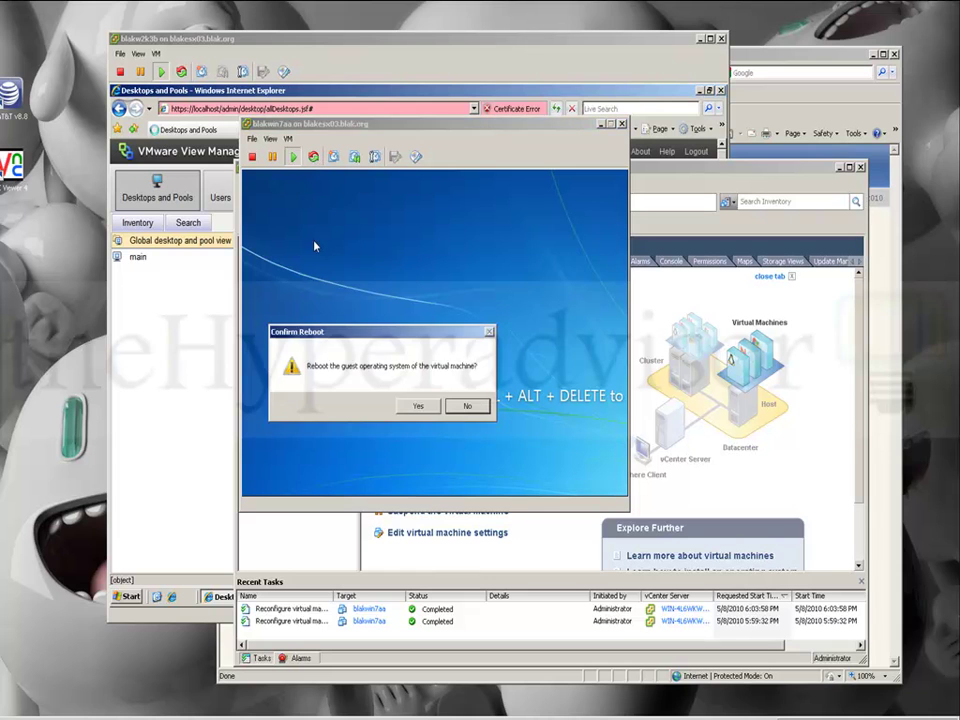
click(419, 403)
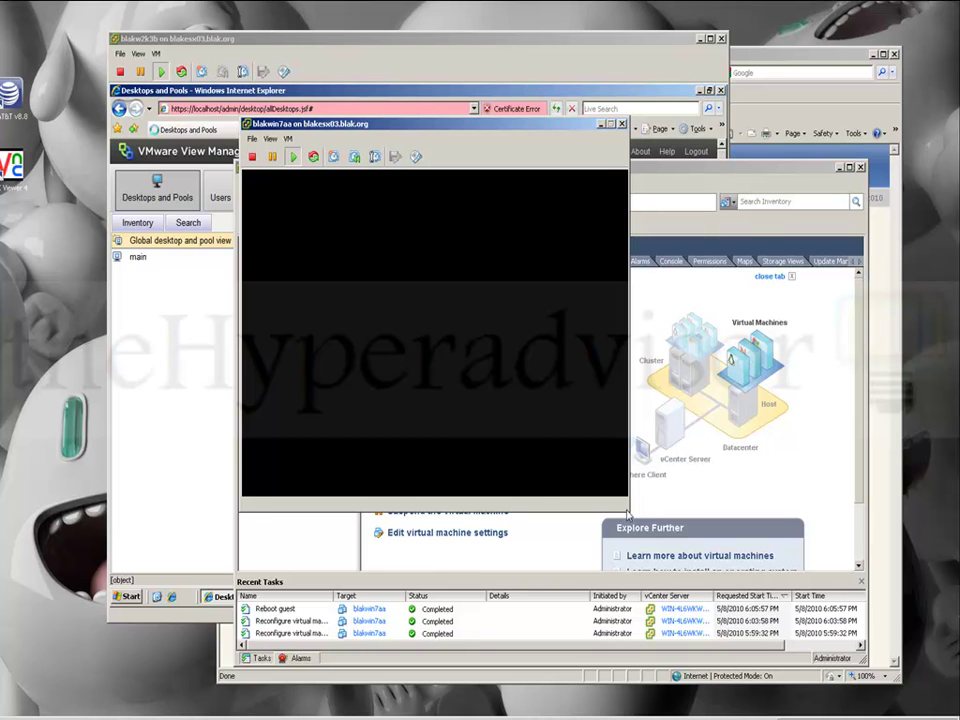
click(508, 326)
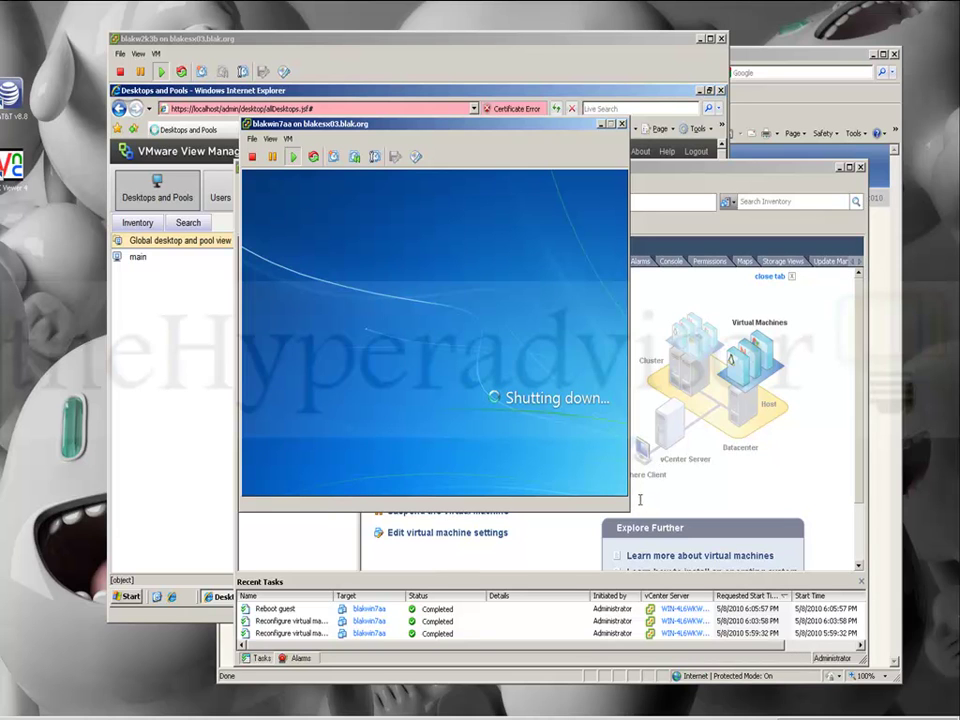
key(ctrl+alt)
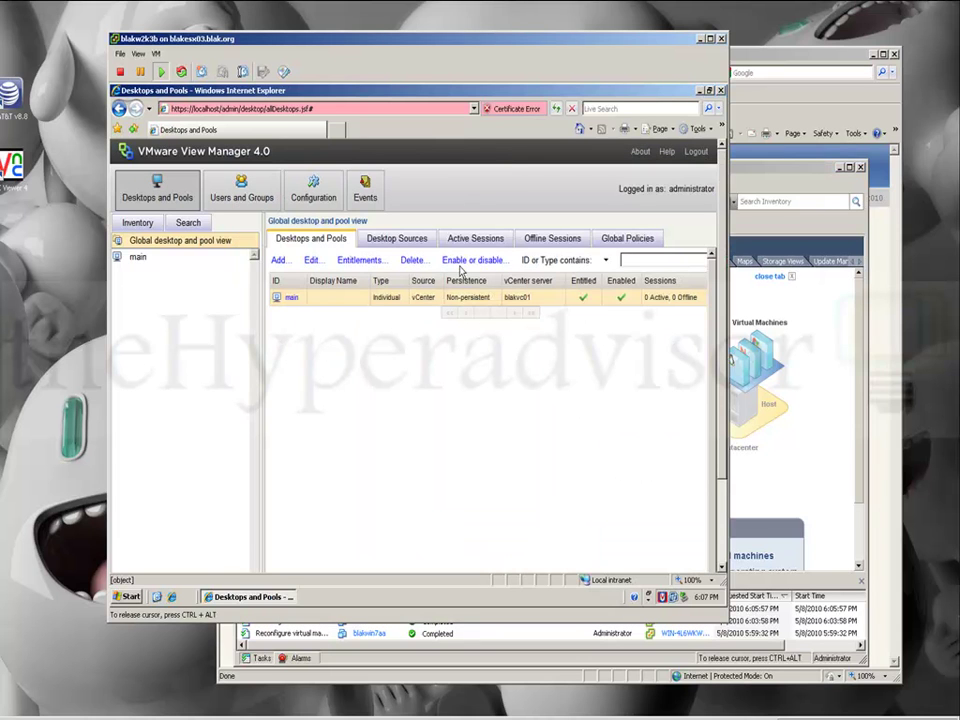
Check the status of the blakwin7aa desktop source in View Manager.
click(397, 239)
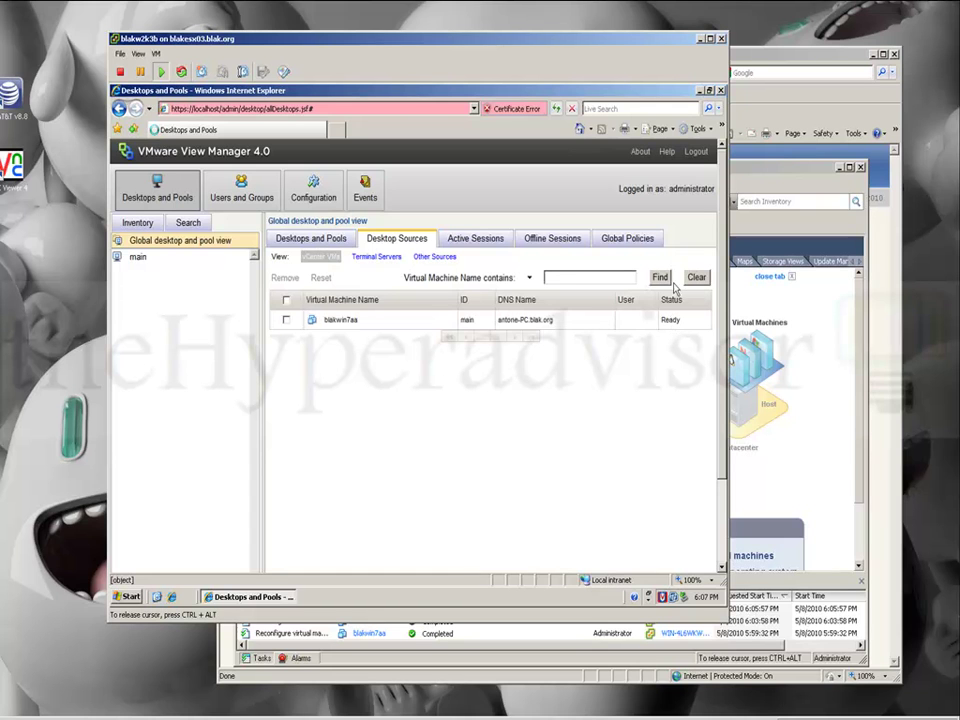
click(497, 206)
key(ctrl+alt)
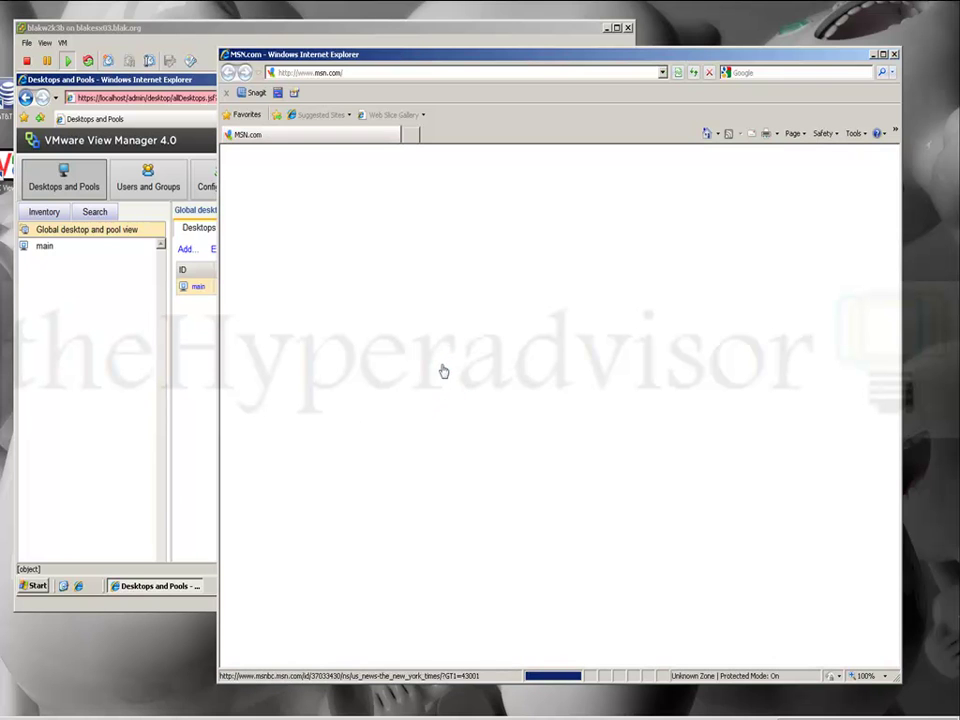
click(331, 76)
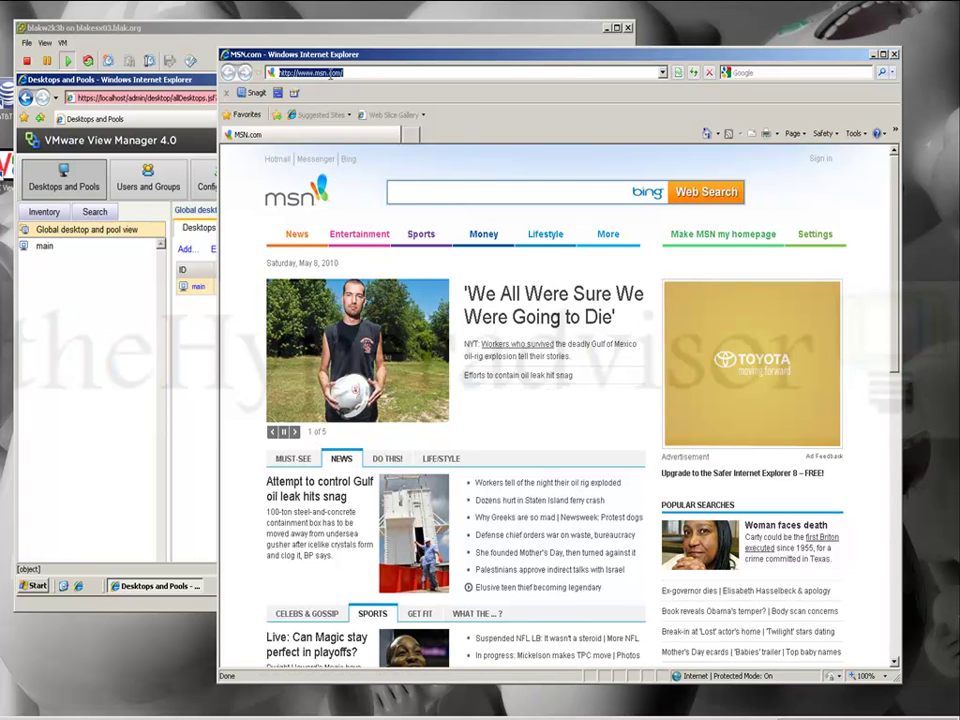
drag(298, 73, 373, 76)
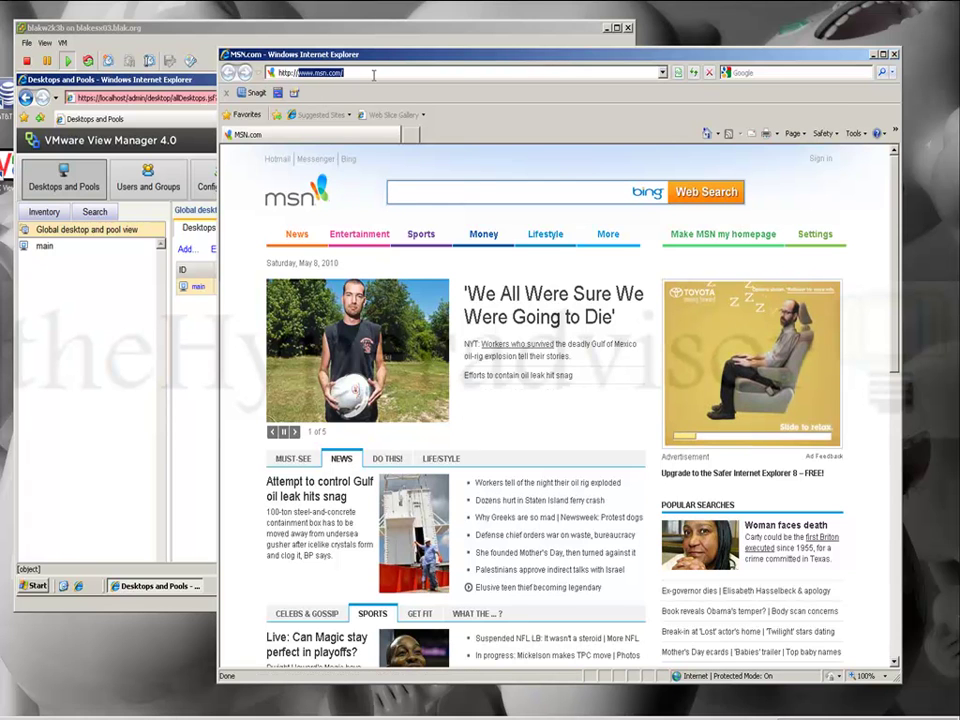
text(blakw2k3b/)
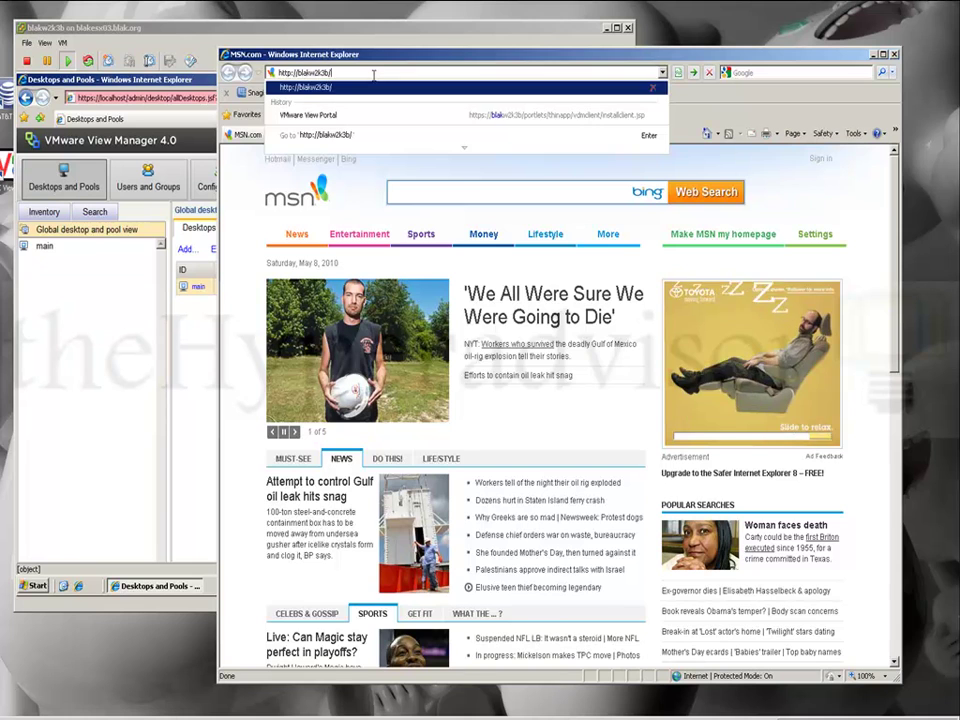
key(Return)
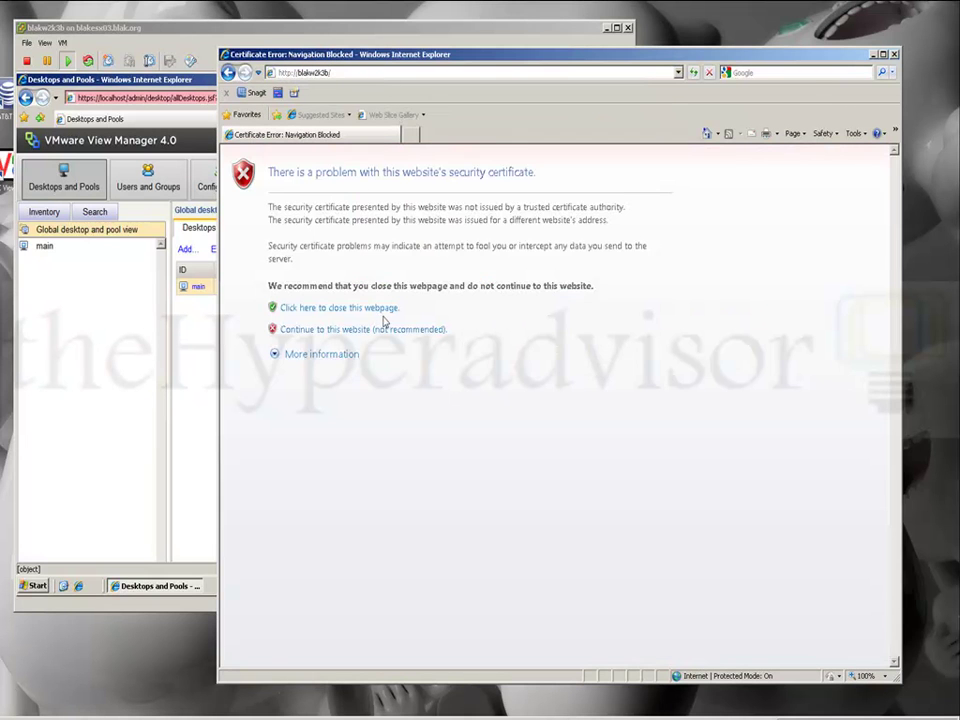
Continue past the certificate warning and log in to the View portal as administrator with the account password in the BLAK domain.
click(392, 329)
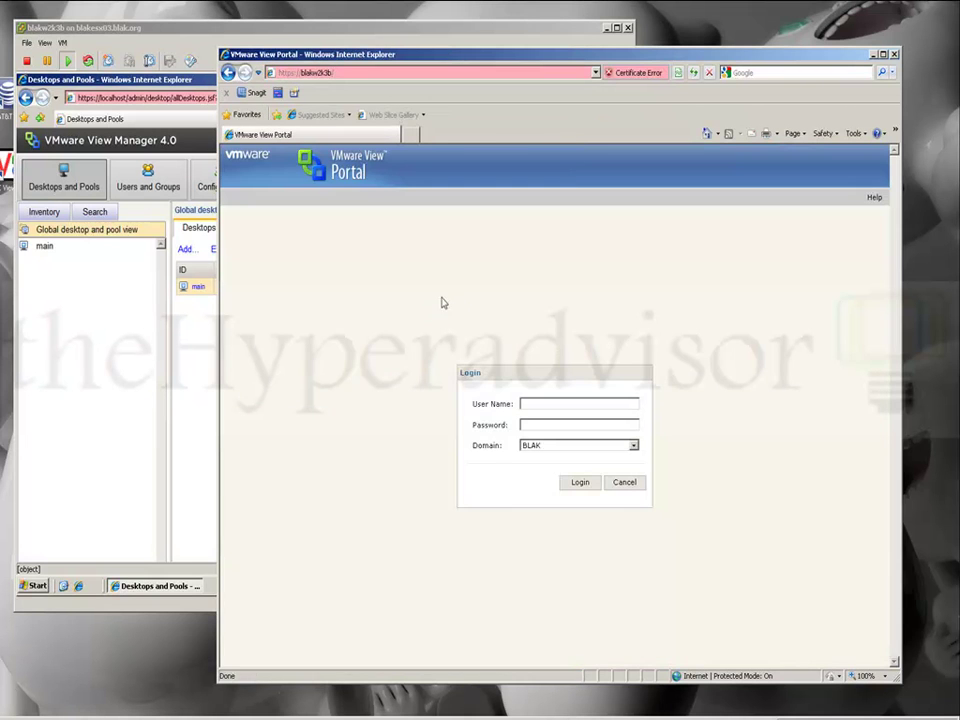
click(561, 399)
text(administrator)
key(Tab)
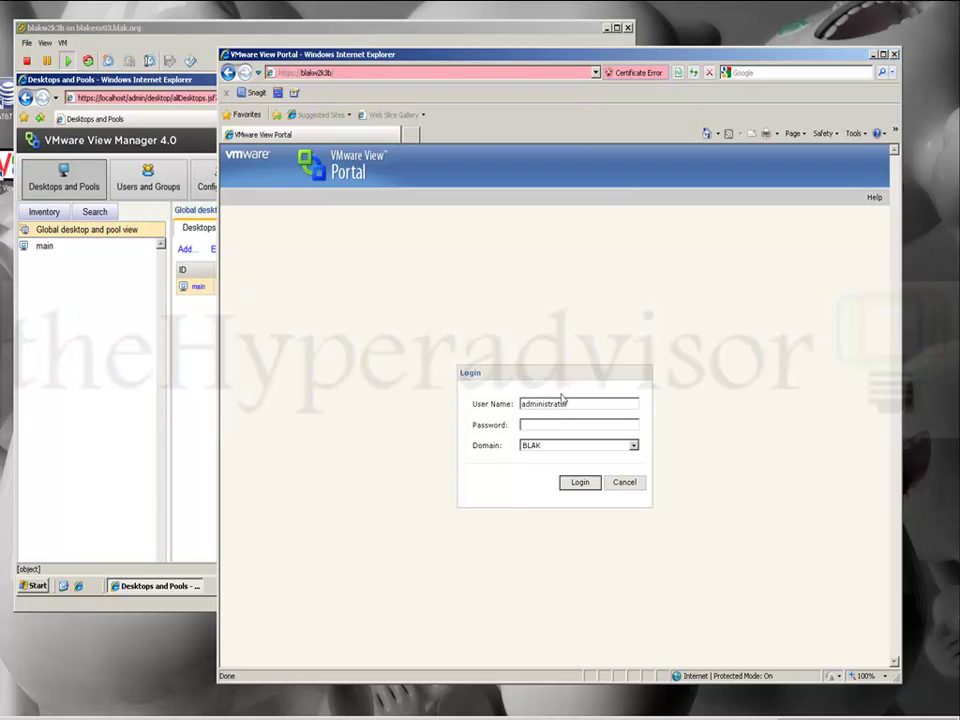
text(**********)
key(Return)
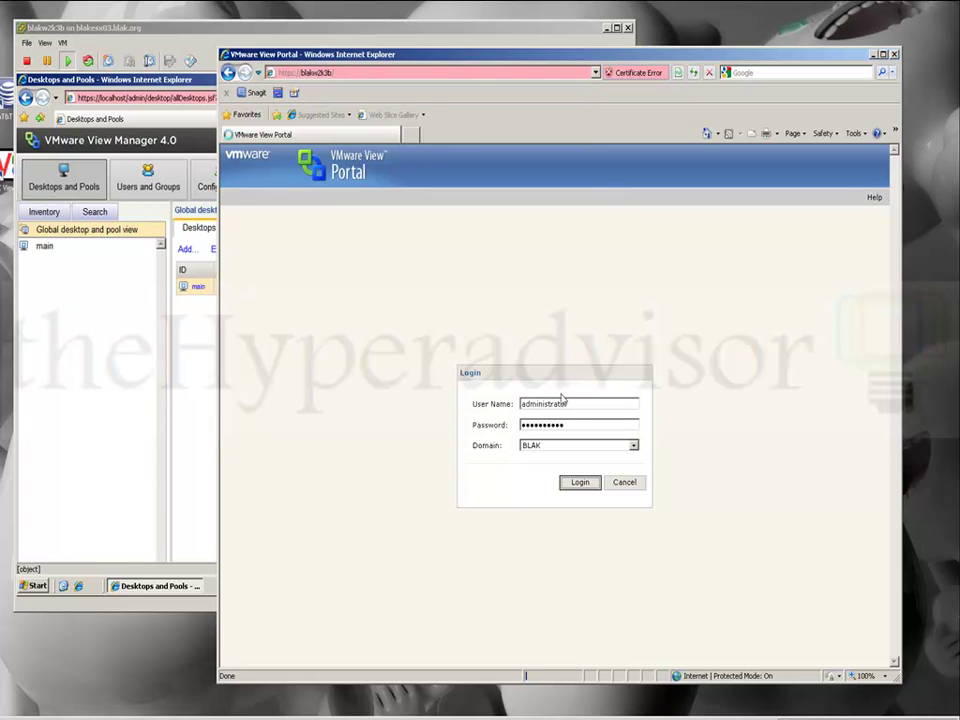
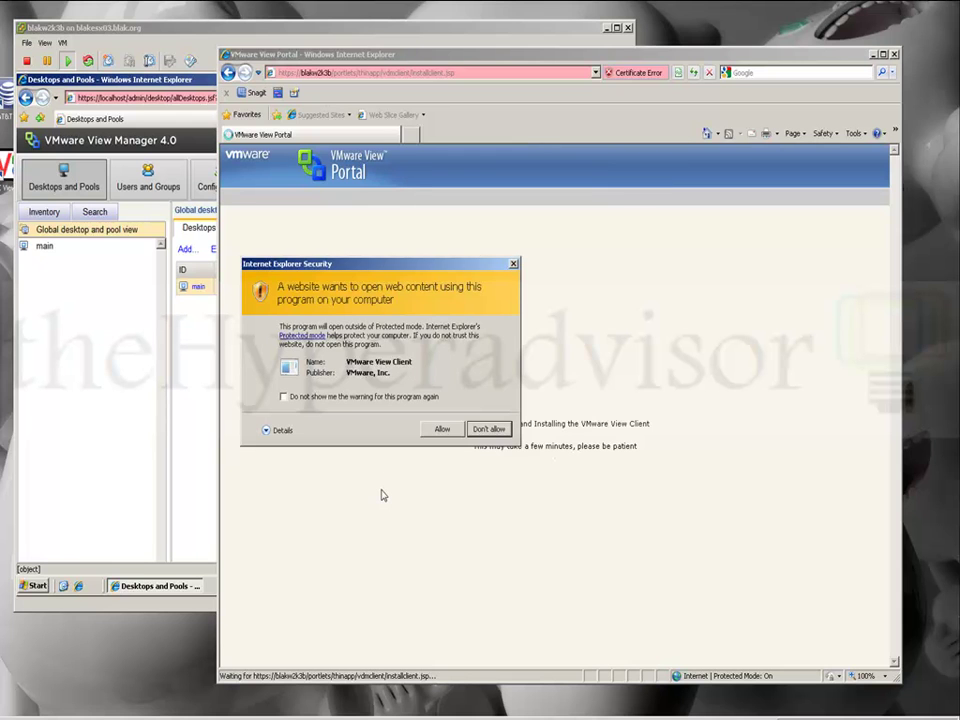
Allow VMware View Client to open from the website and grant it firewall access on both private and public networks.
click(283, 396)
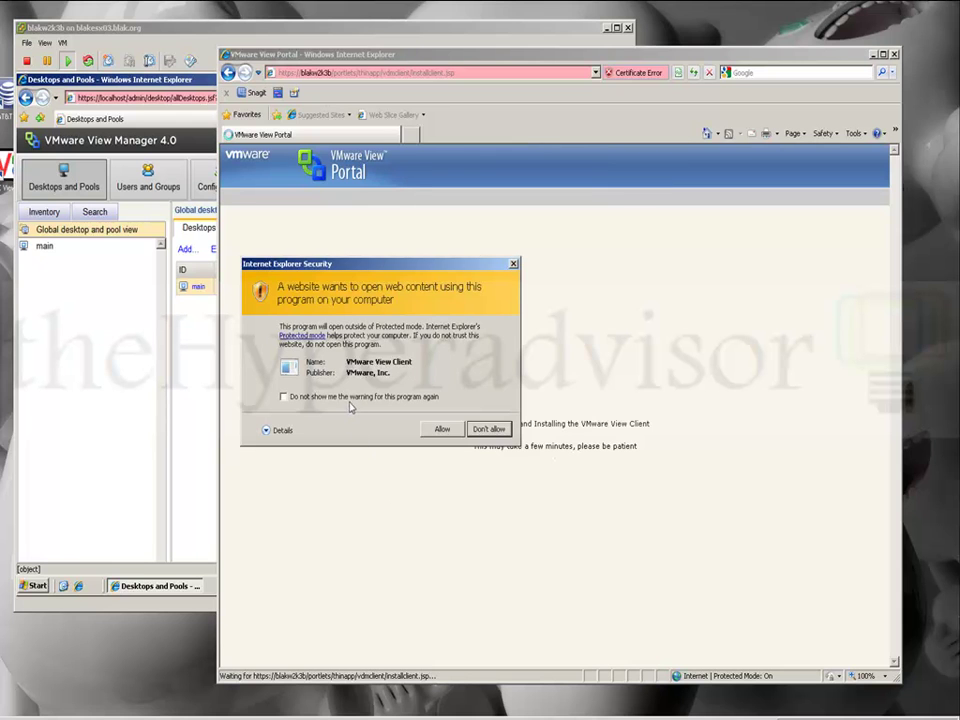
click(440, 428)
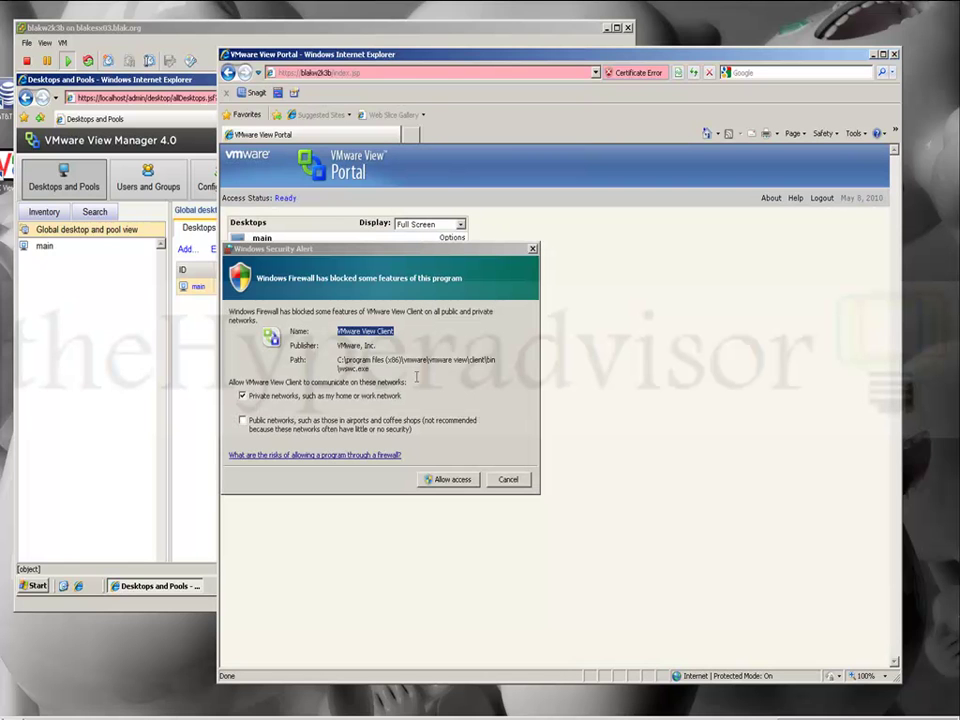
click(243, 420)
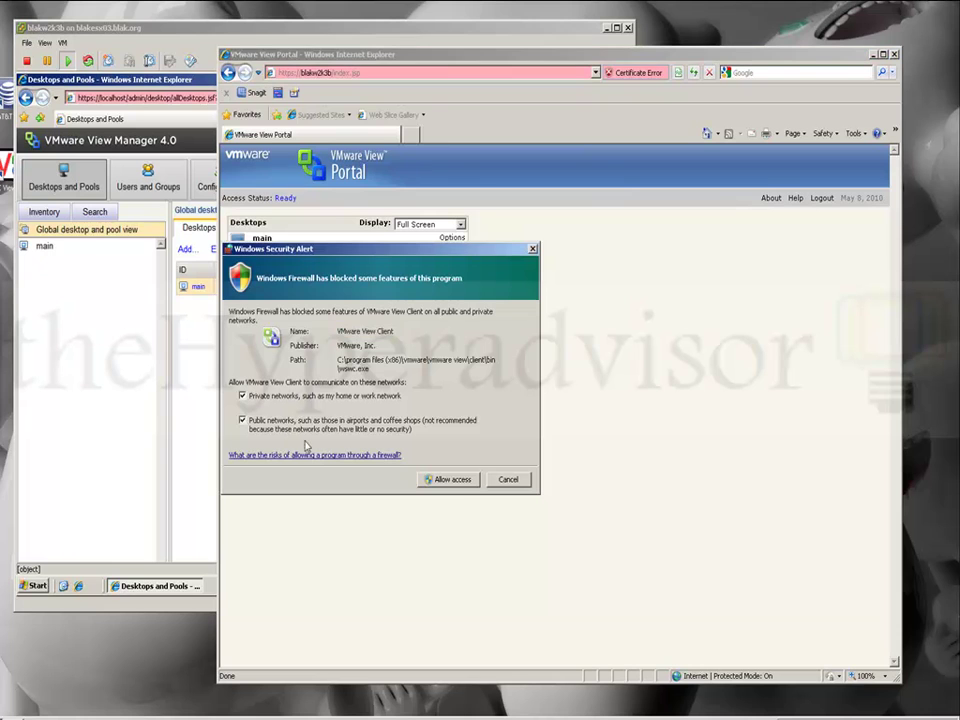
click(440, 479)
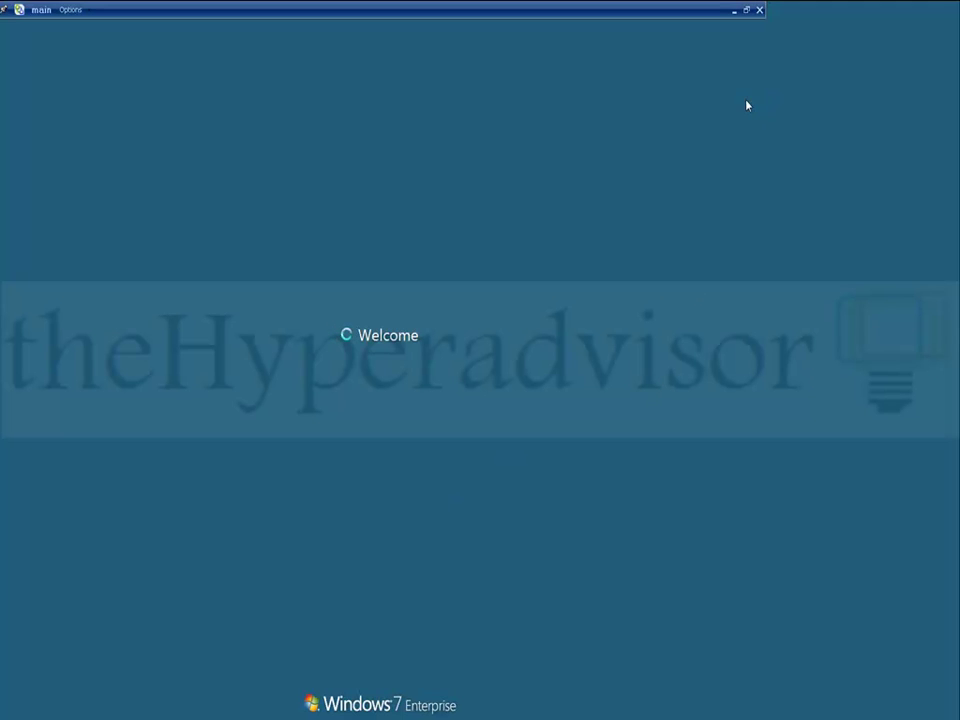
Take the main desktop session out of full screen, then enlarge its window and extend it upward.
click(746, 10)
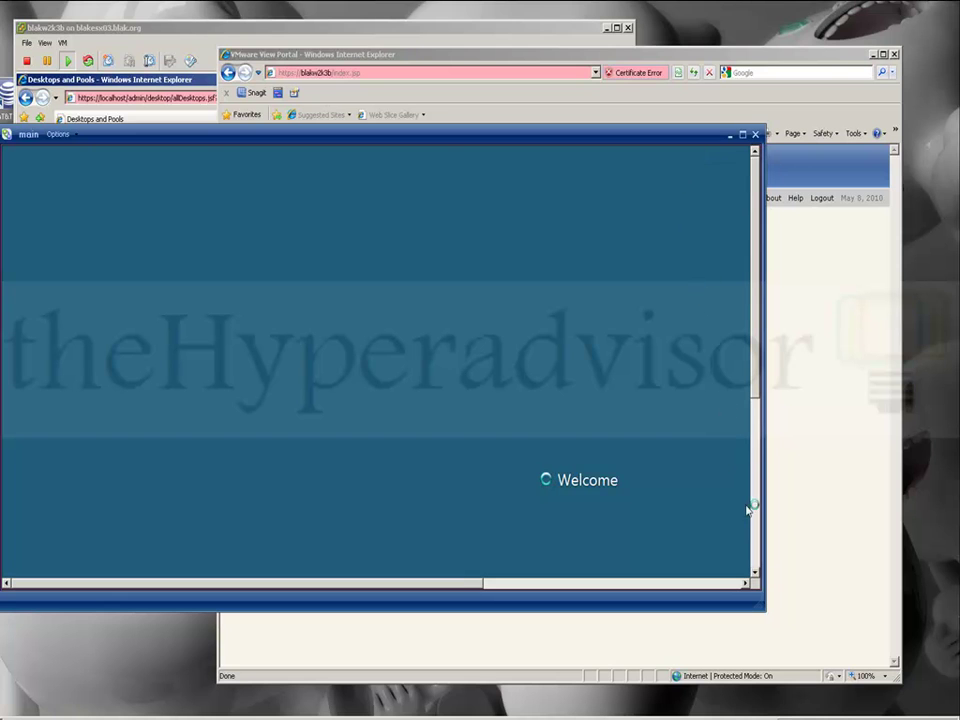
drag(763, 604, 793, 690)
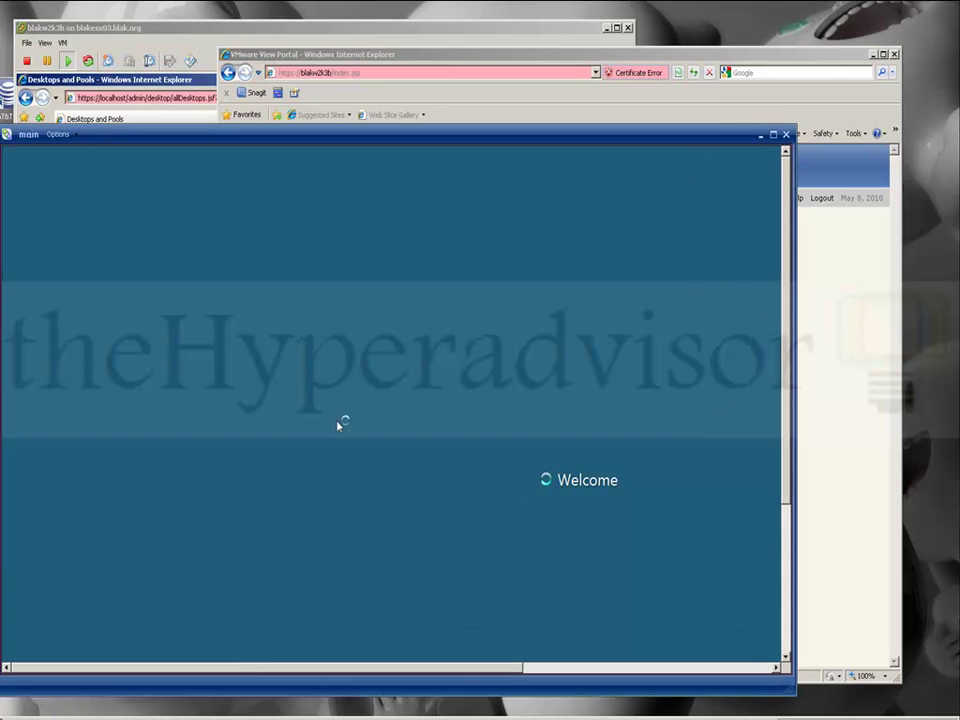
drag(2, 127, 92, 75)
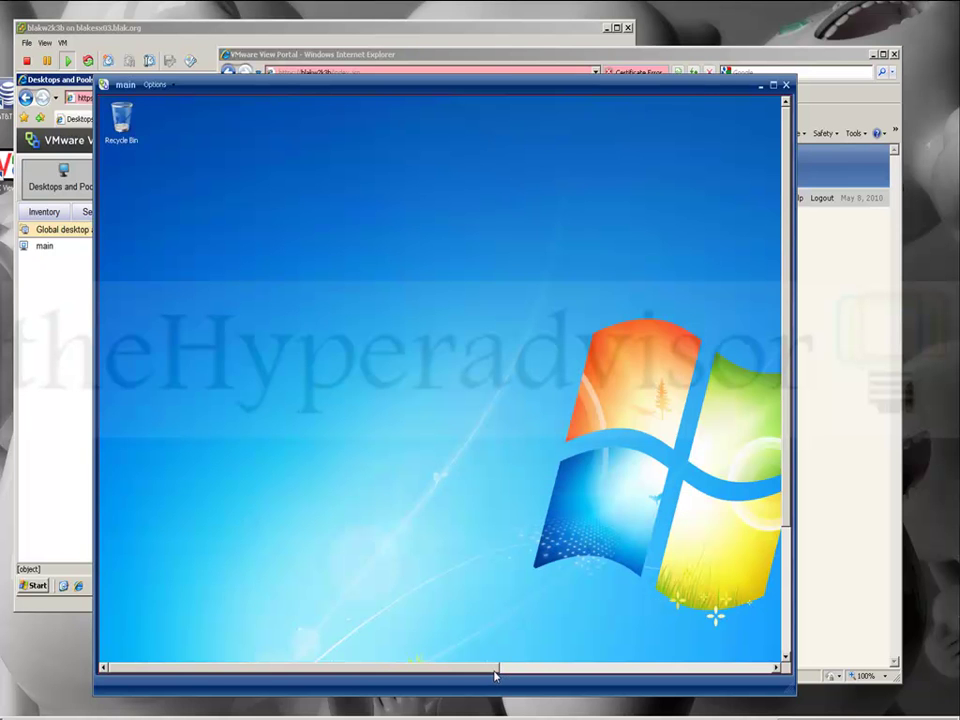
Examine the remote Windows 7 desktop from corner to corner and the session options for switching desktops, disconnecting and logging off.
drag(498, 675, 660, 668)
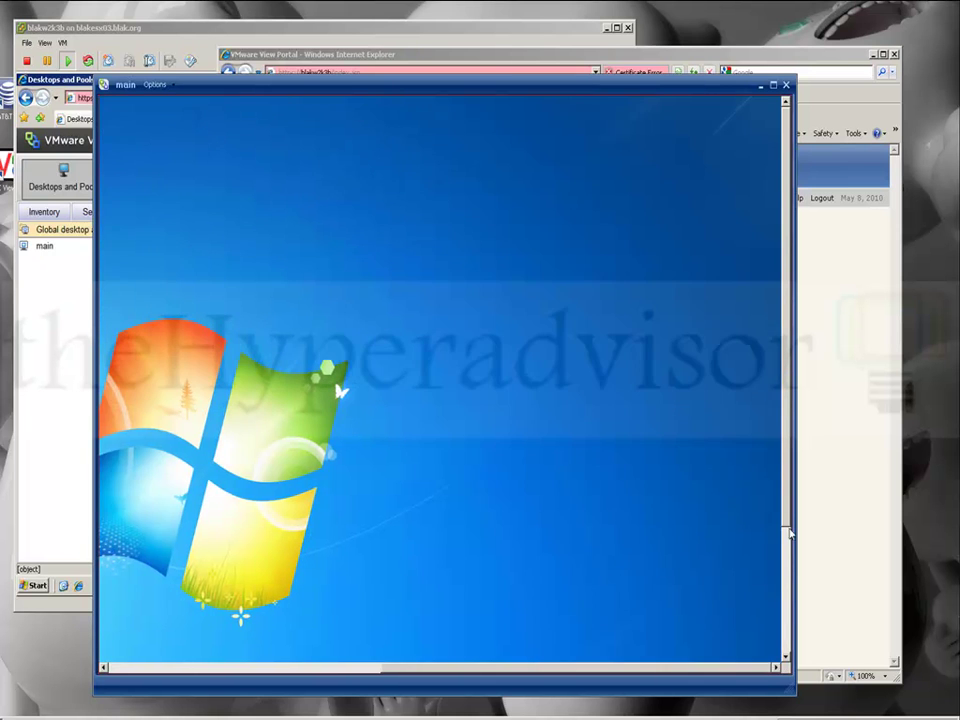
drag(786, 524, 790, 628)
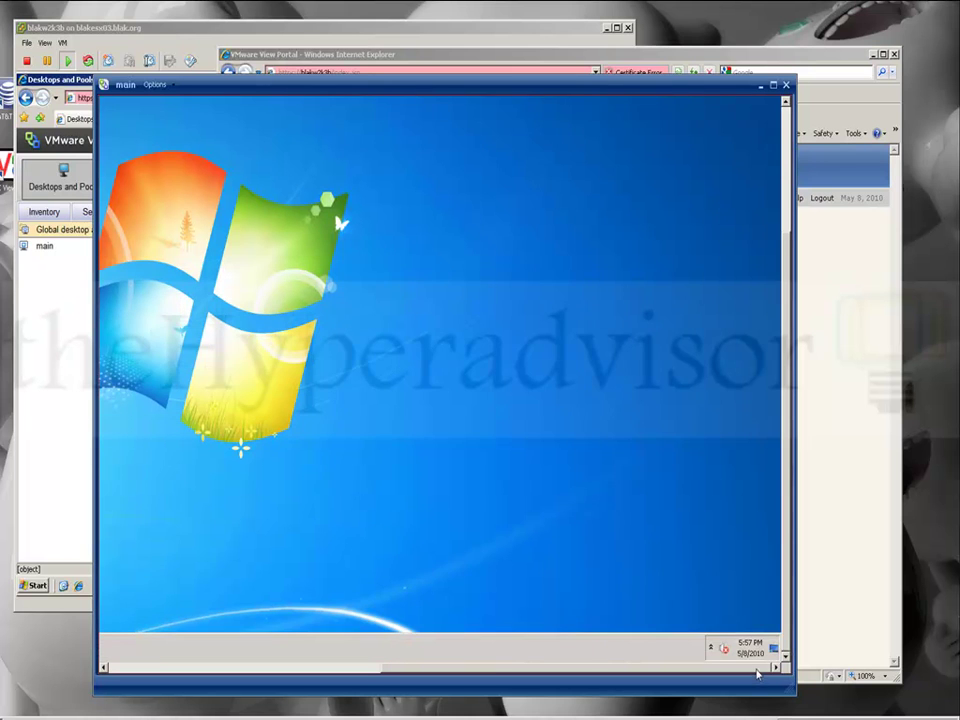
drag(745, 668, 497, 670)
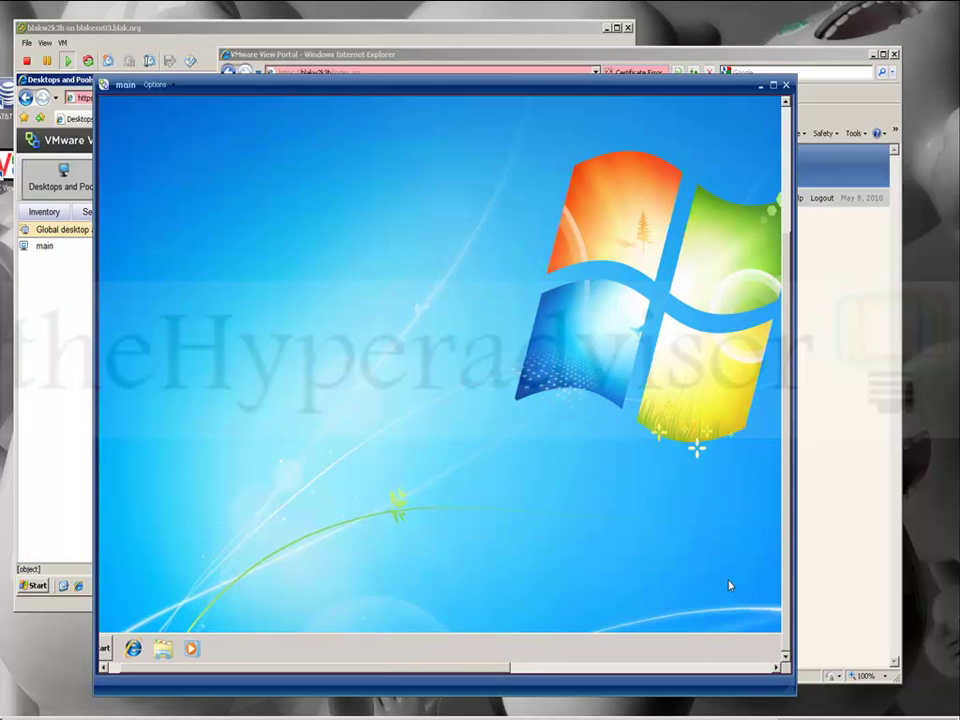
drag(786, 636, 565, 334)
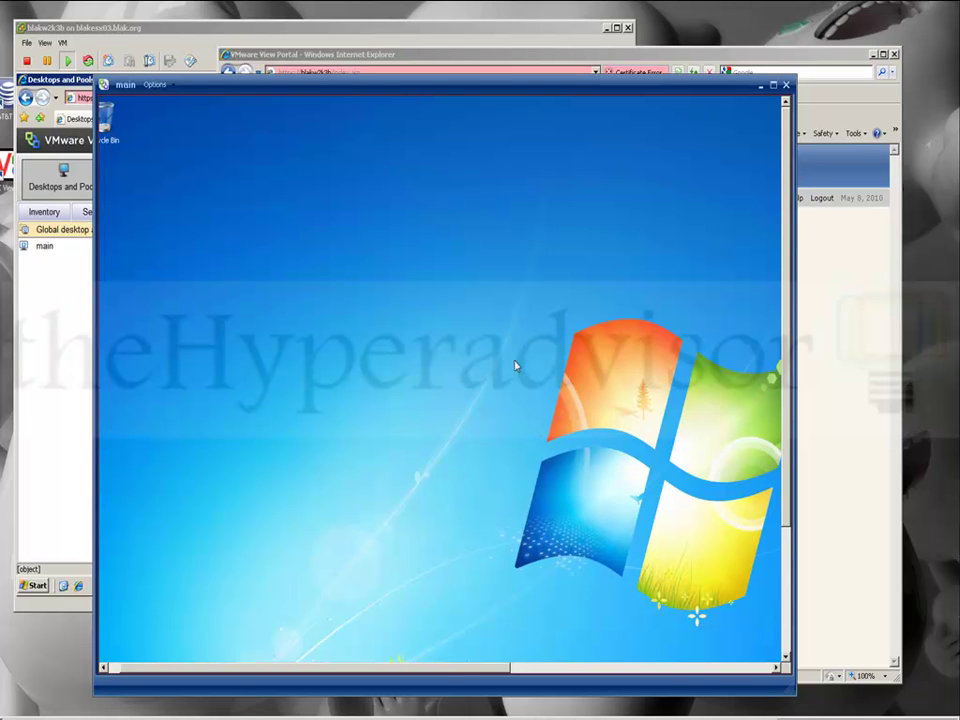
drag(474, 668, 462, 668)
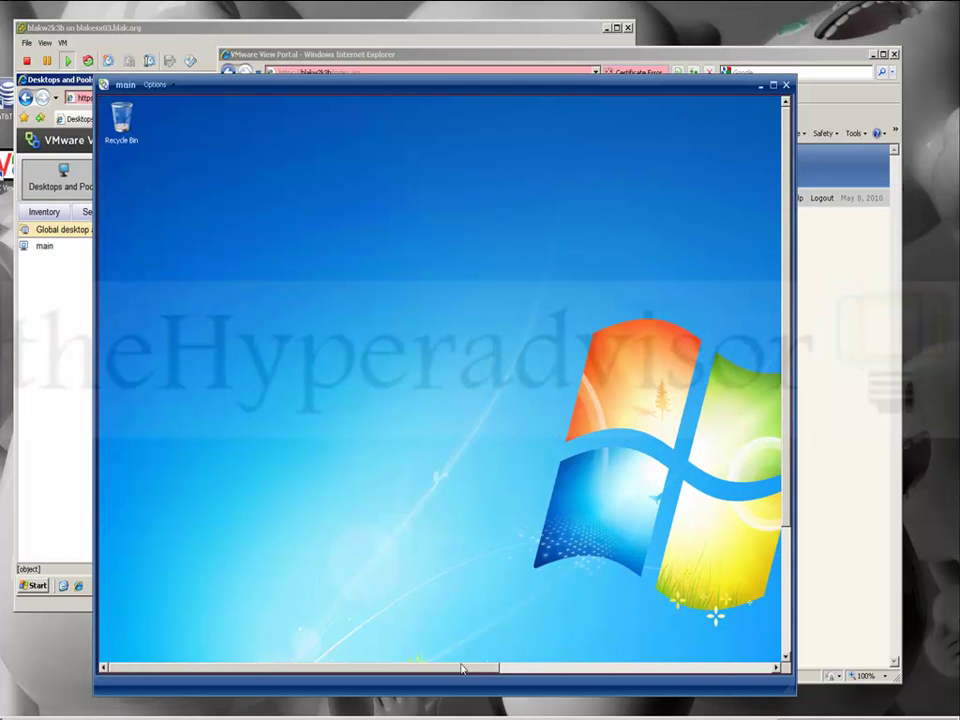
drag(786, 512, 786, 642)
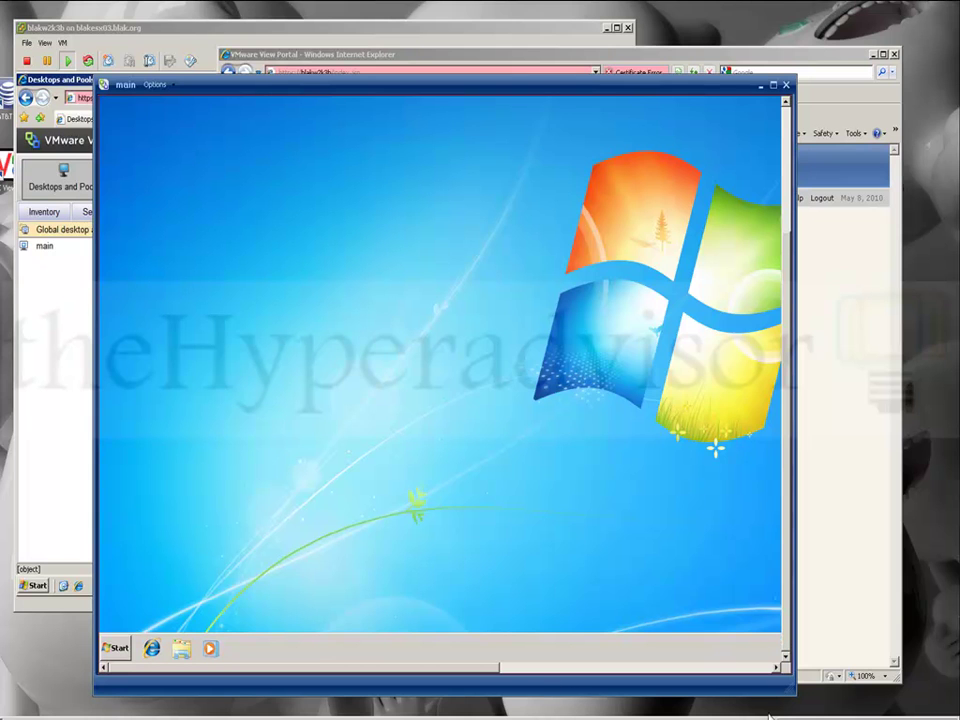
click(156, 85)
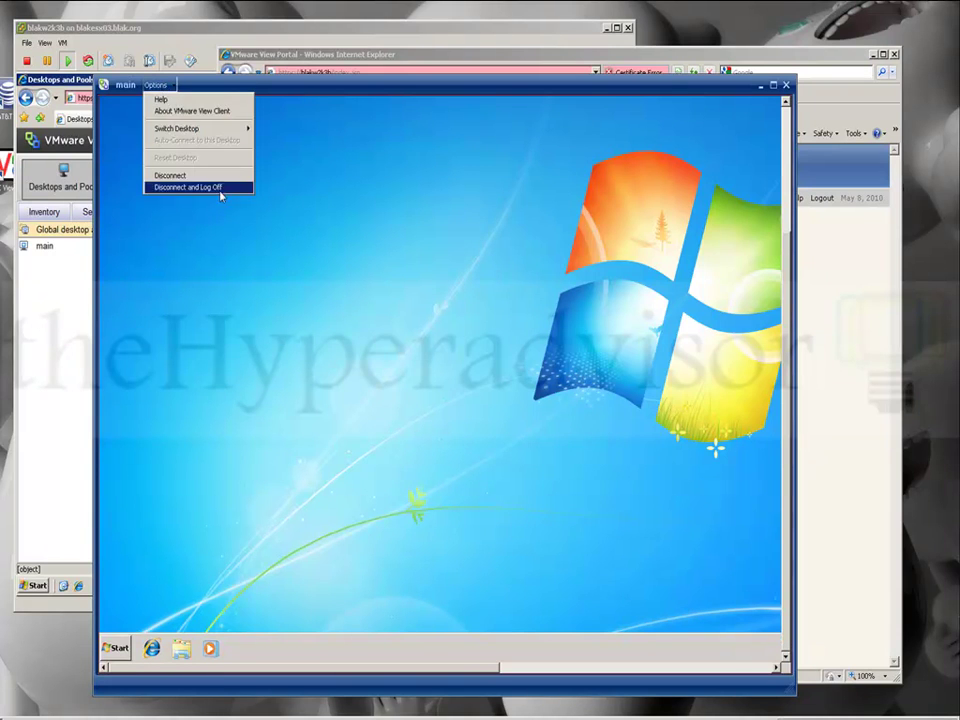
mouse_move(214, 132)
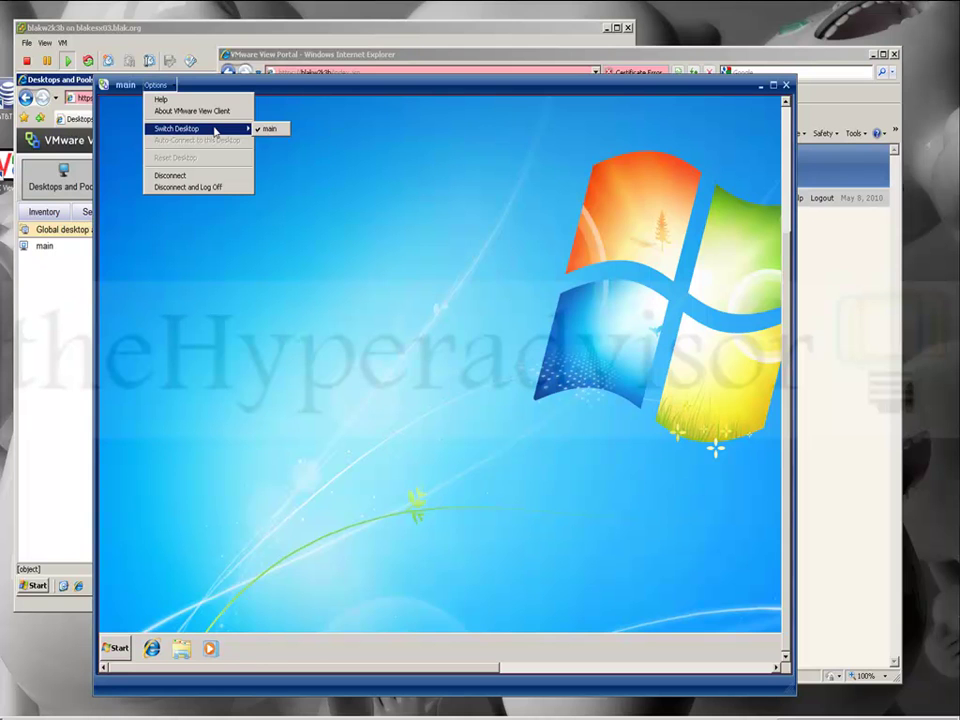
click(257, 191)
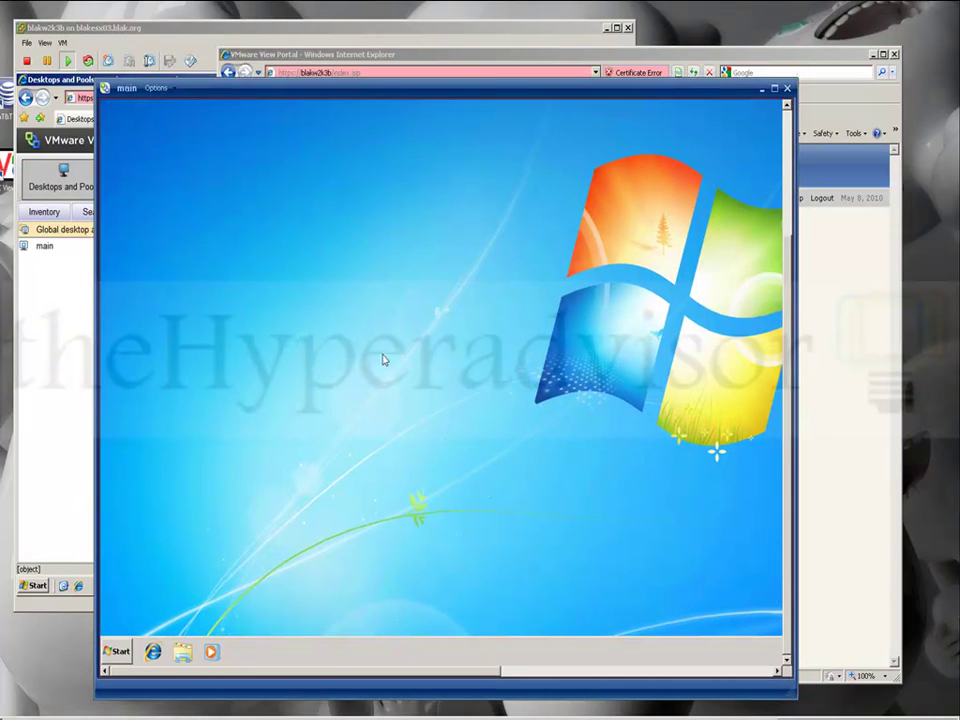
Log off the Windows session from inside the remote main desktop.
click(118, 655)
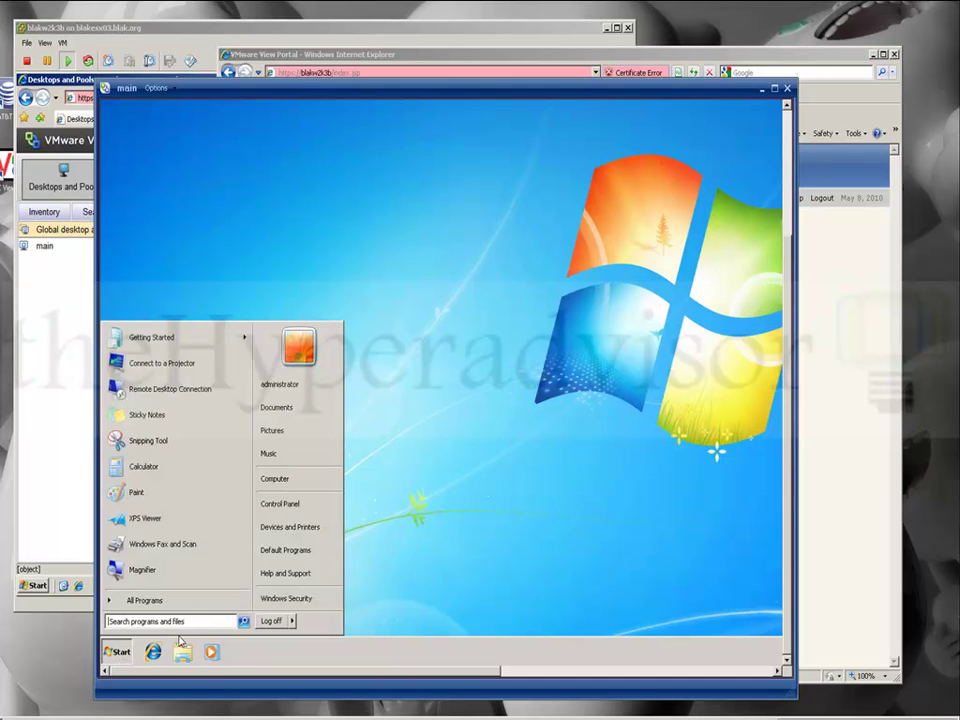
click(276, 622)
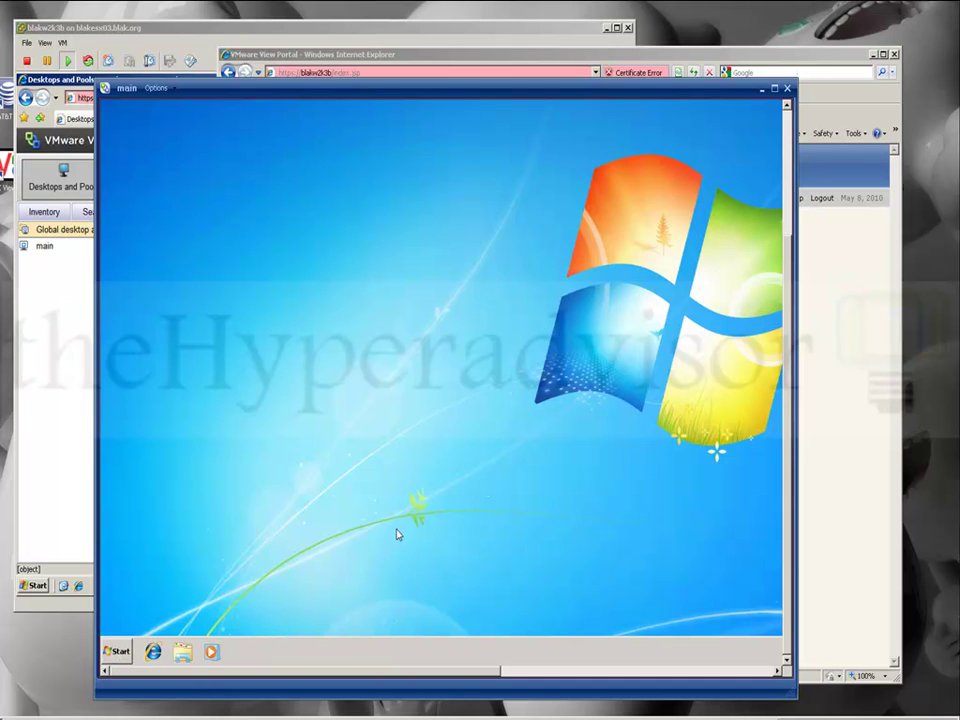